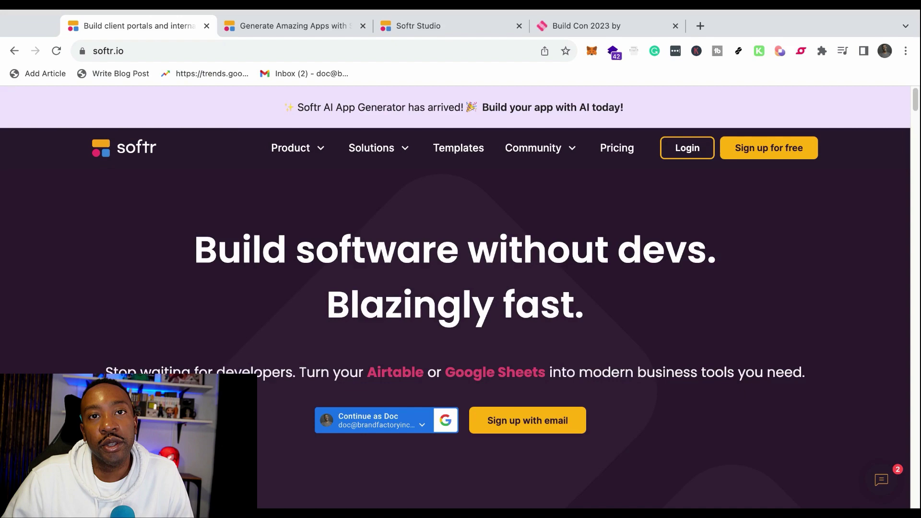
# Open the AI app generator and preview the Client portal, Internal tool, Directory and Membership examples.
pyautogui.click(279, 26)
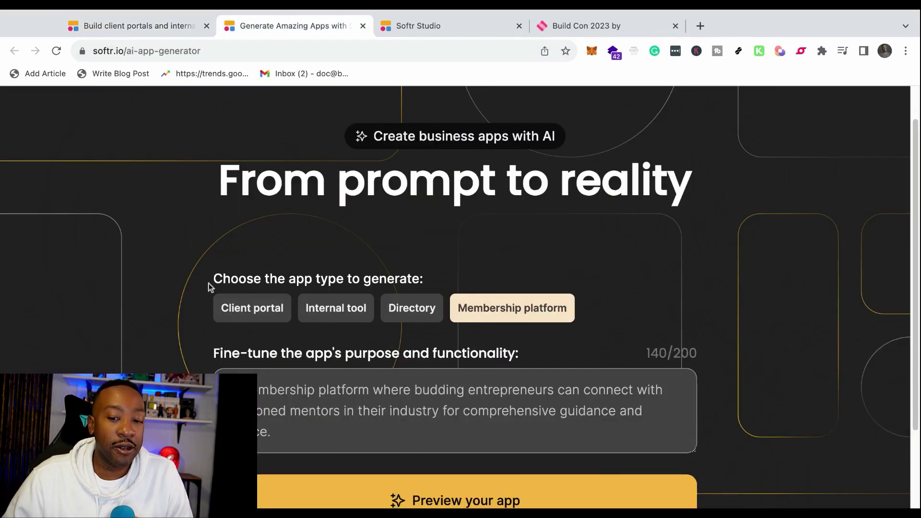
pyautogui.scroll(2, 207, 283)
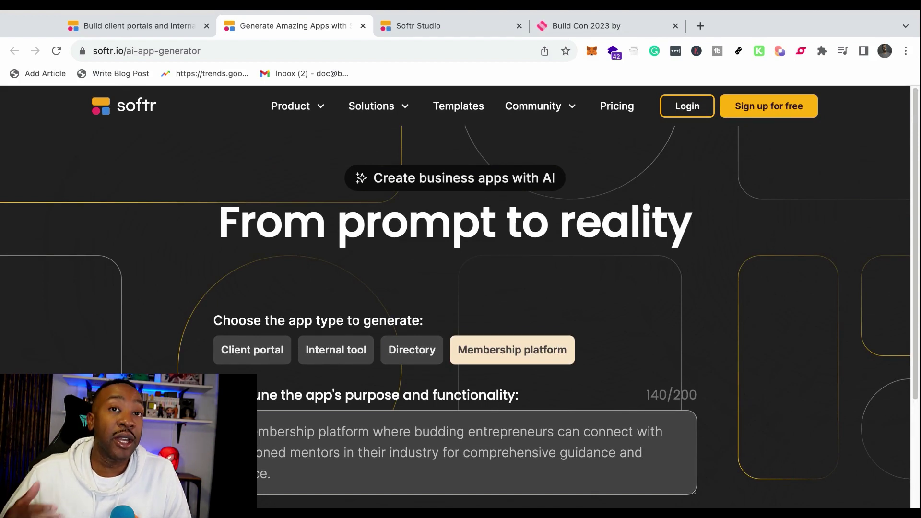
pyautogui.scroll(-2, 461, 288)
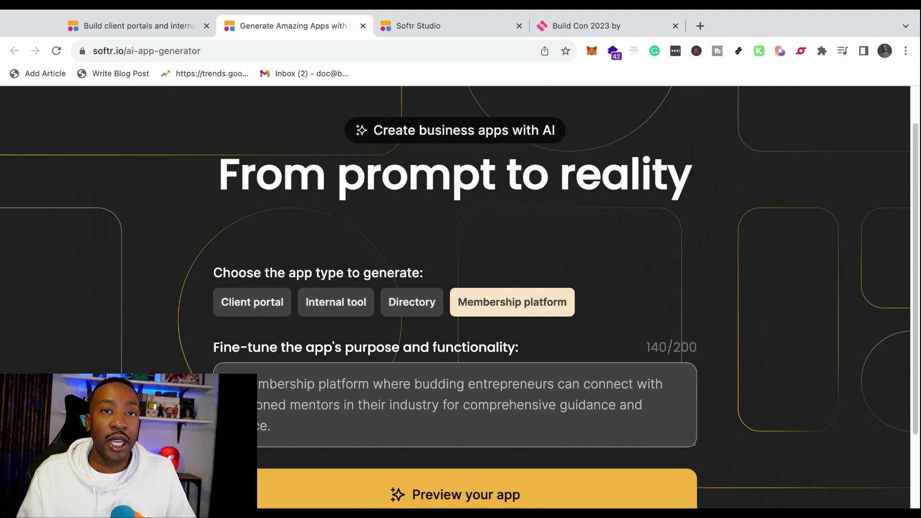
pyautogui.click(239, 304)
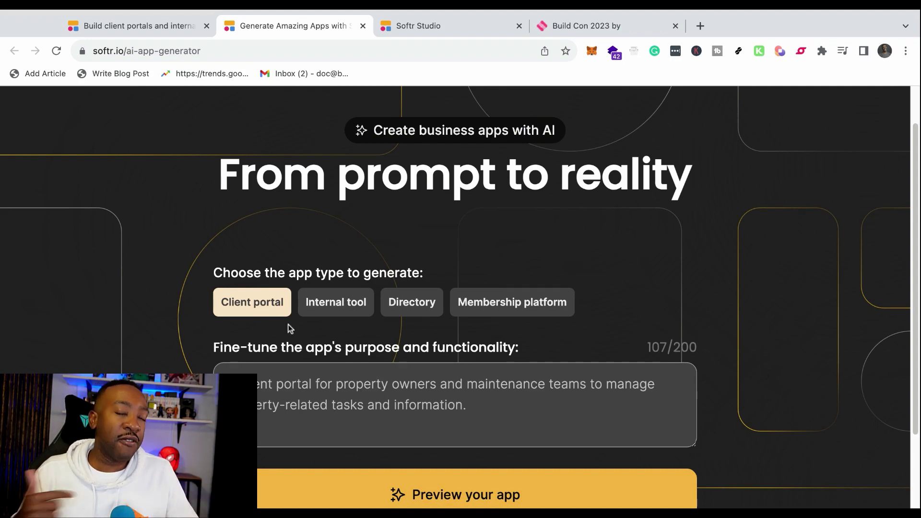
pyautogui.click(324, 302)
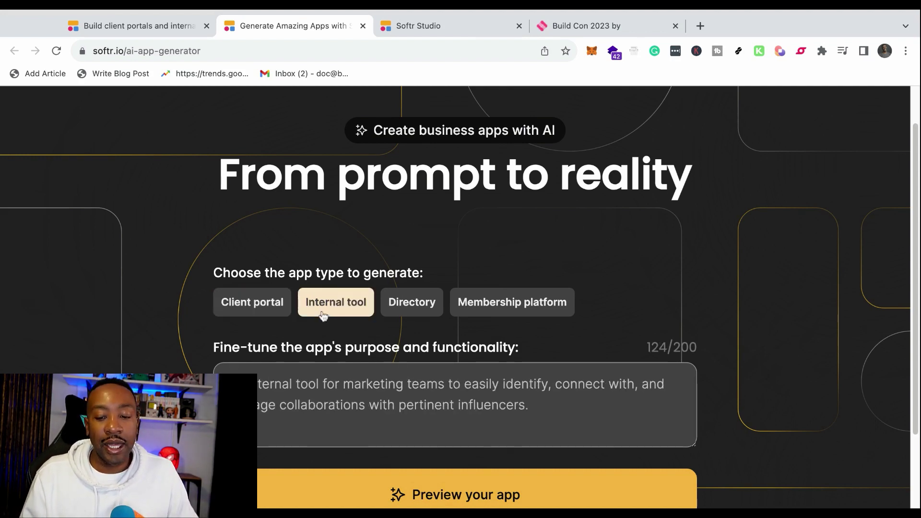
pyautogui.click(425, 308)
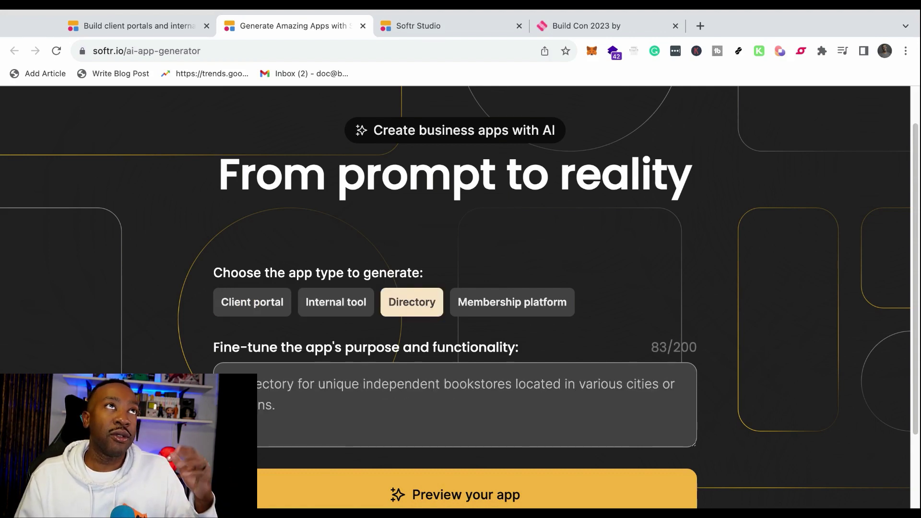
pyautogui.click(487, 305)
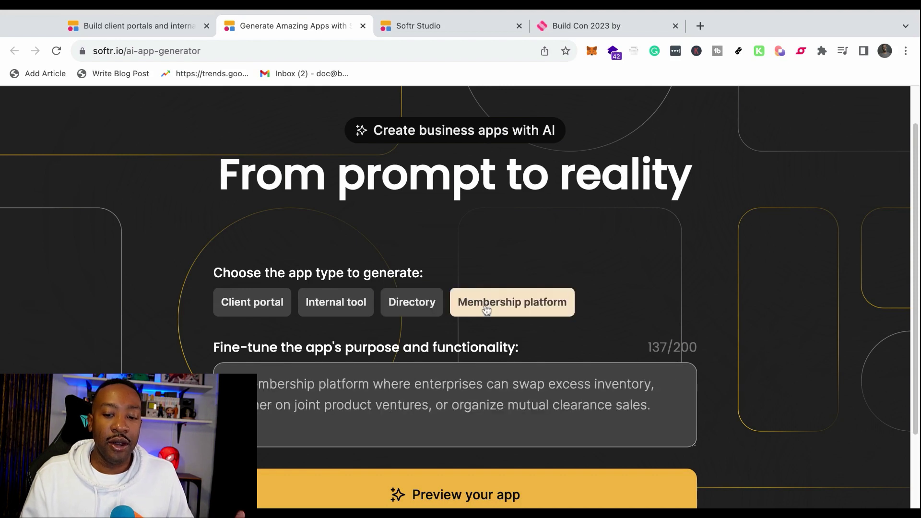
# Cycle through more Client portal, Internal tool, Directory and Membership platform example descriptions.
pyautogui.click(245, 305)
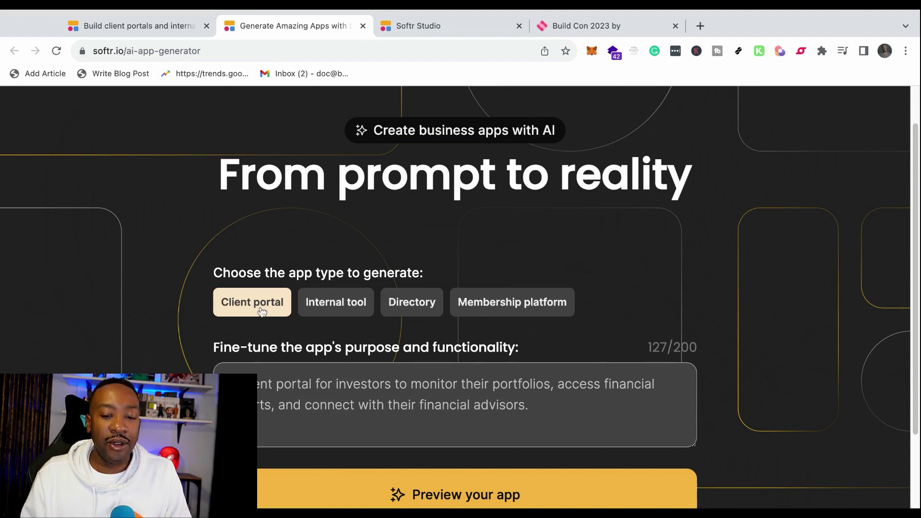
pyautogui.click(336, 302)
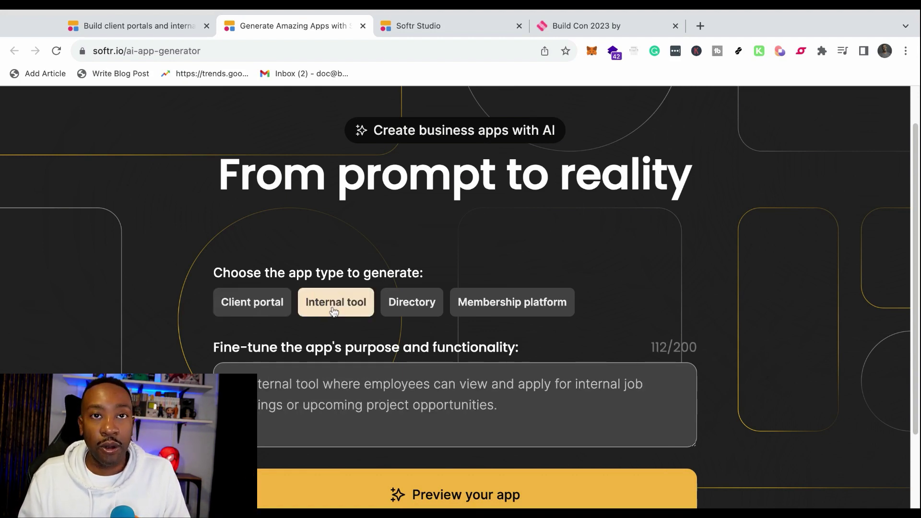
pyautogui.click(413, 308)
pyautogui.click(514, 306)
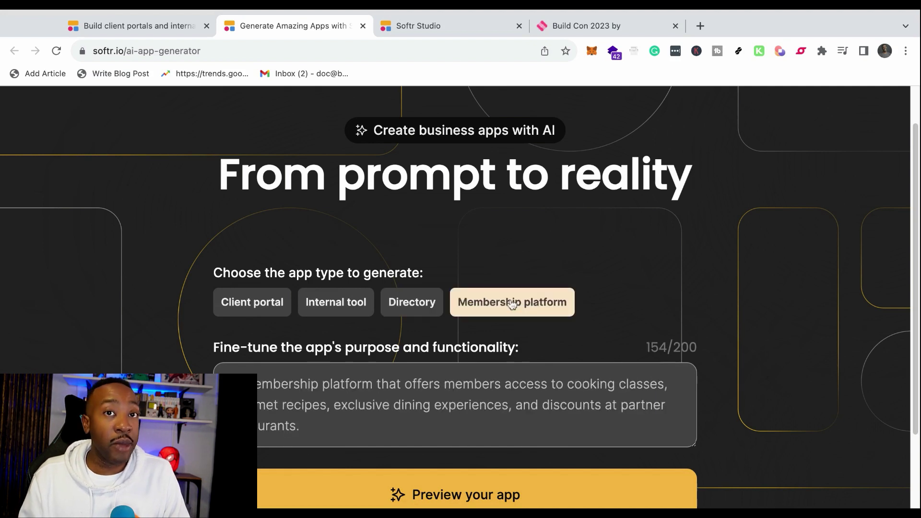
pyautogui.click(229, 306)
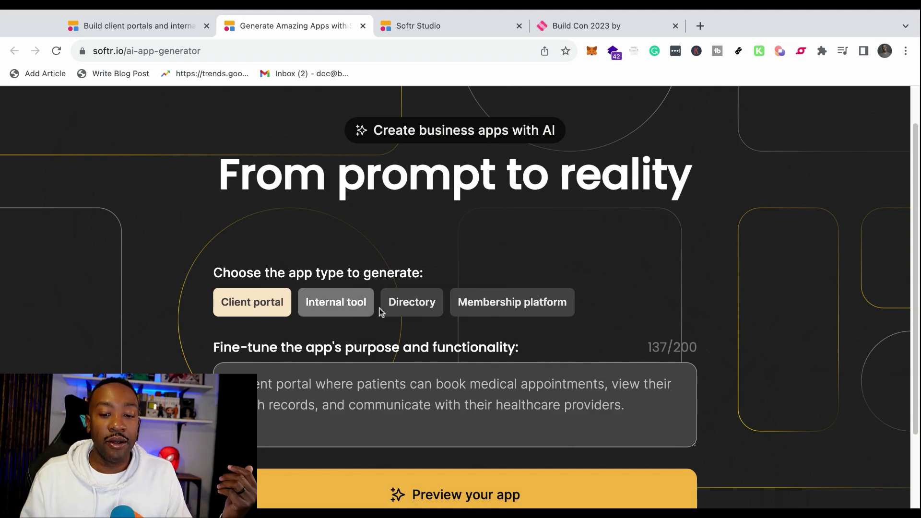
# Settle on Directory as the app type, after briefly switching back to Client portal.
pyautogui.click(395, 307)
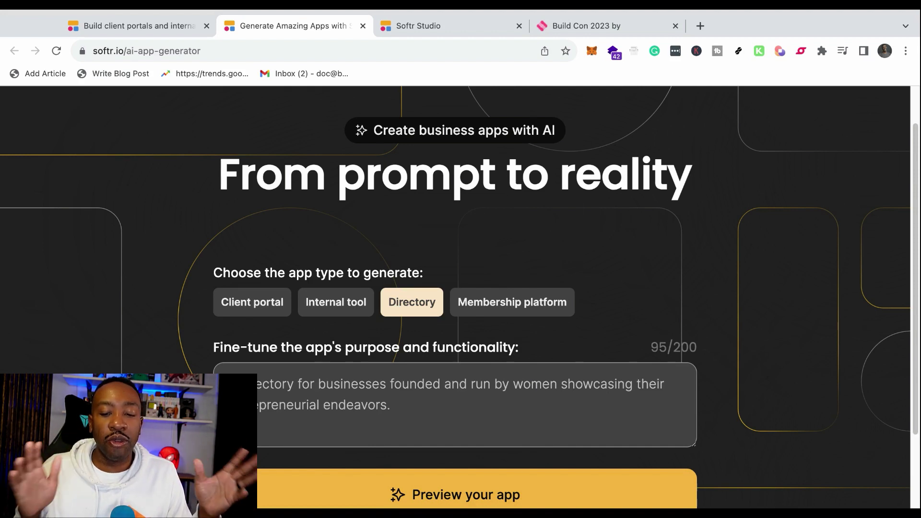
pyautogui.click(234, 309)
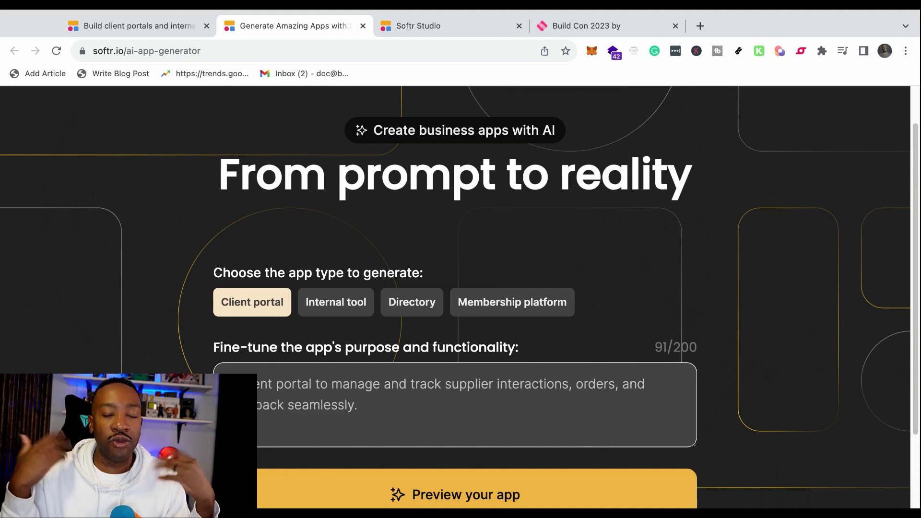
pyautogui.click(407, 298)
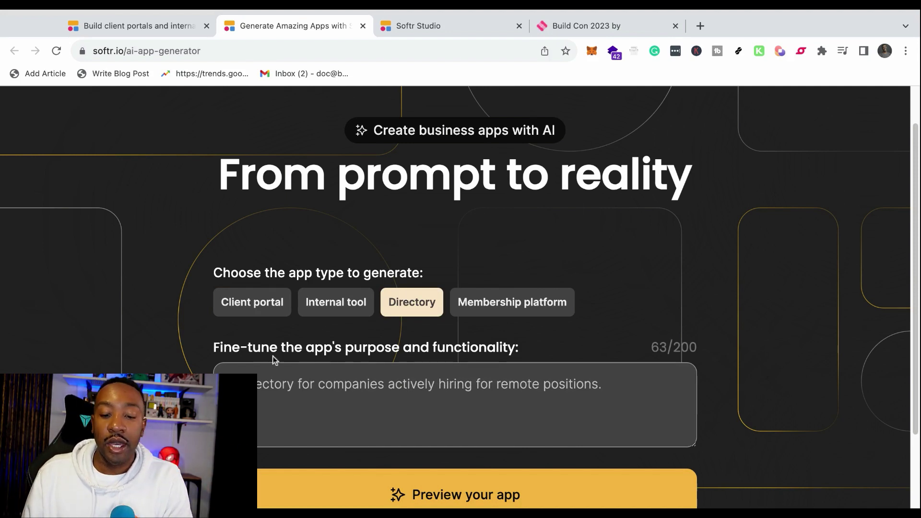
# Rewrite the purpose as a remote jobs marketplace with new postings and job submissions, fixing typos.
pyautogui.click(254, 375)
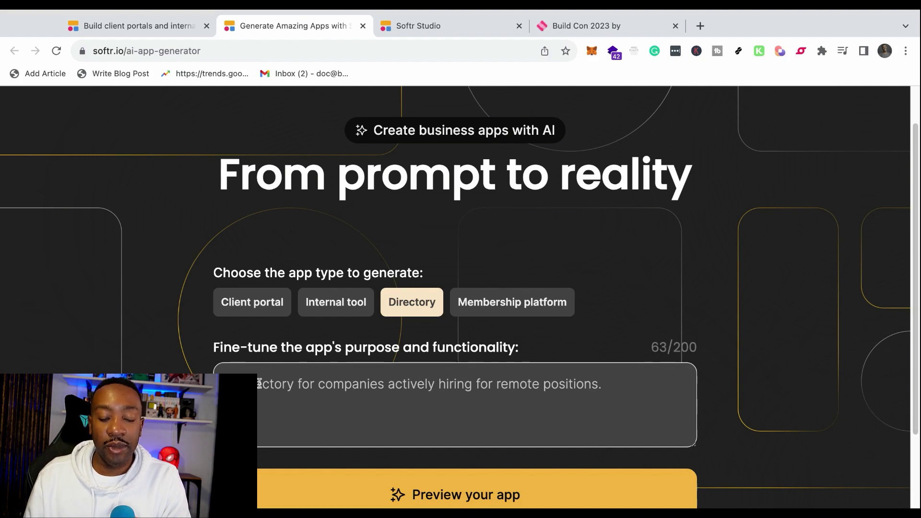
pyautogui.click(295, 384)
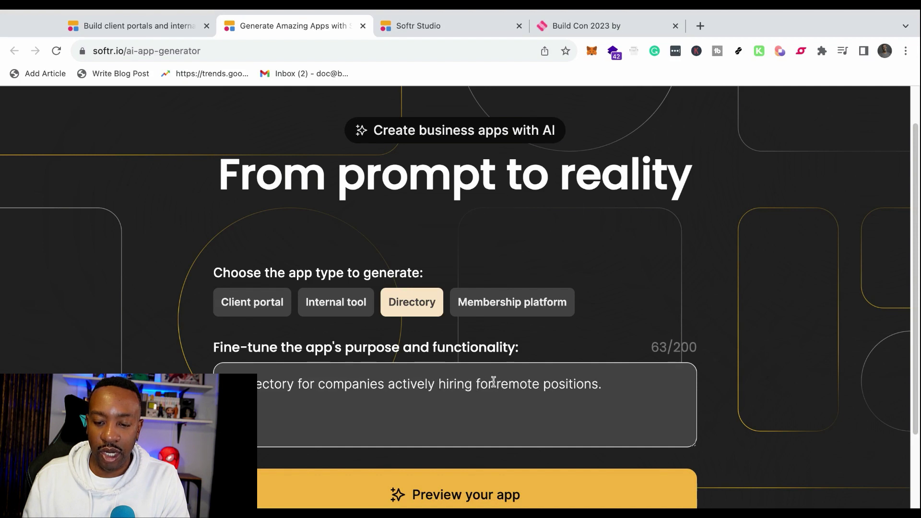
pyautogui.moveTo(494, 383); pyautogui.dragTo(245, 383)
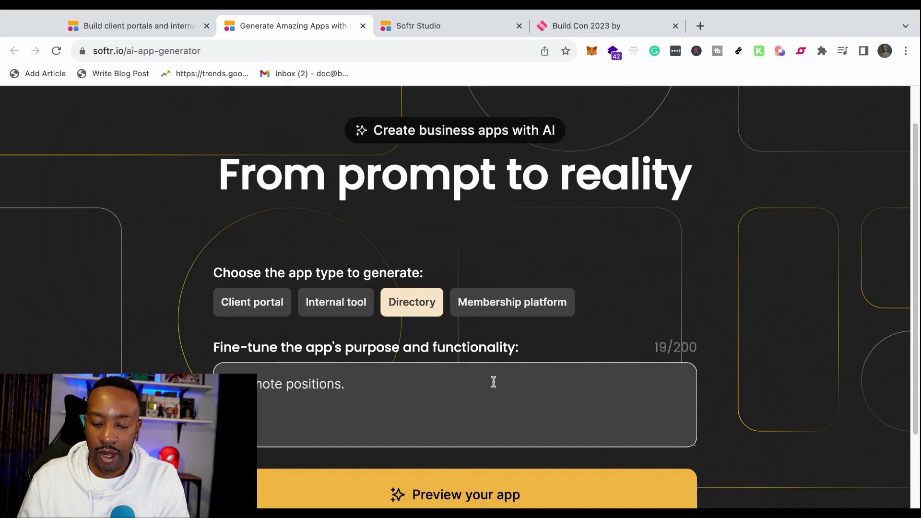
pyautogui.write('for ')
pyautogui.write('retplace ')
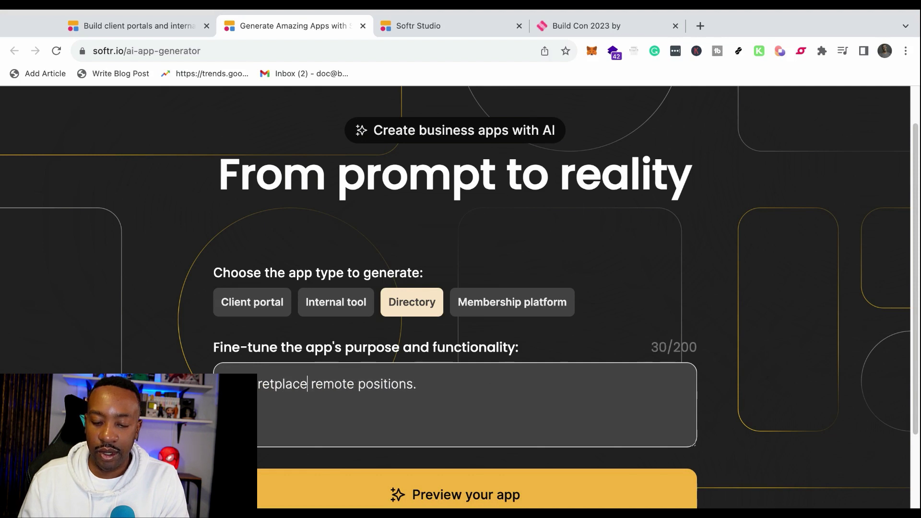
pyautogui.write('for')
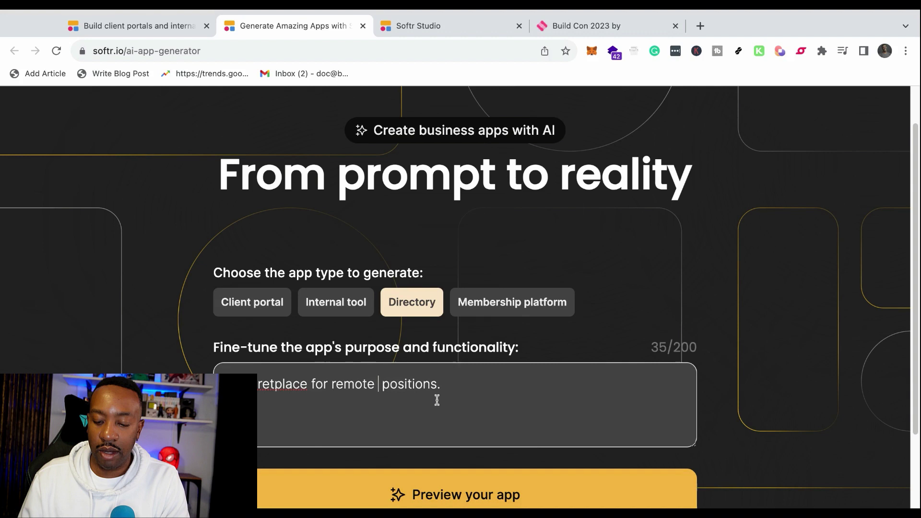
pyautogui.write(' d')
pyautogui.press('BackSpace')
pyautogui.write('jobs')
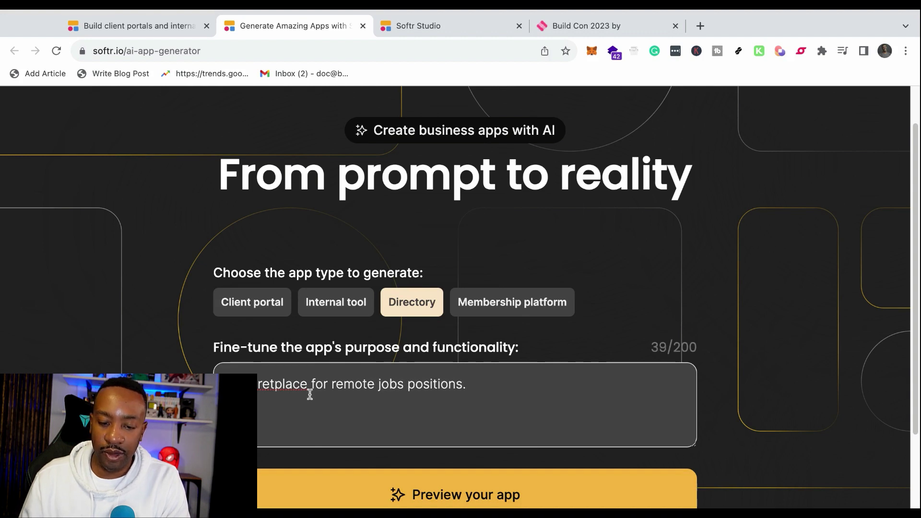
pyautogui.click(264, 384)
pyautogui.write('k')
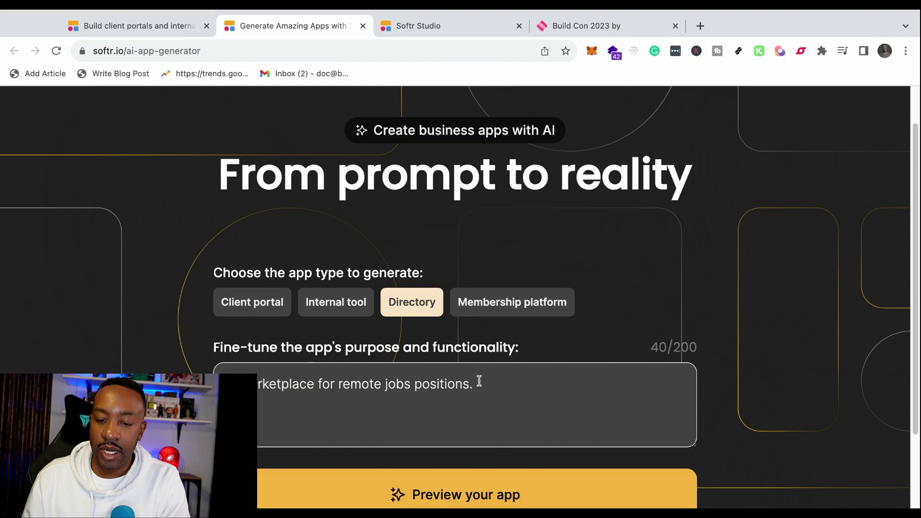
pyautogui.click(479, 387)
pyautogui.press('BackSpace')
pyautogui.press('BackSpace')
pyautogui.press('BackSpace')
pyautogui.press('BackSpace')
pyautogui.press('BackSpace')
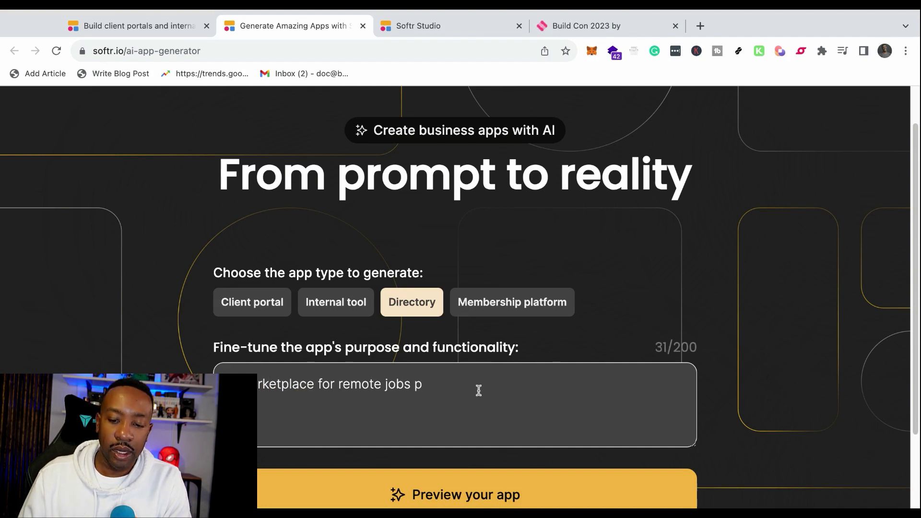
pyautogui.write('It')
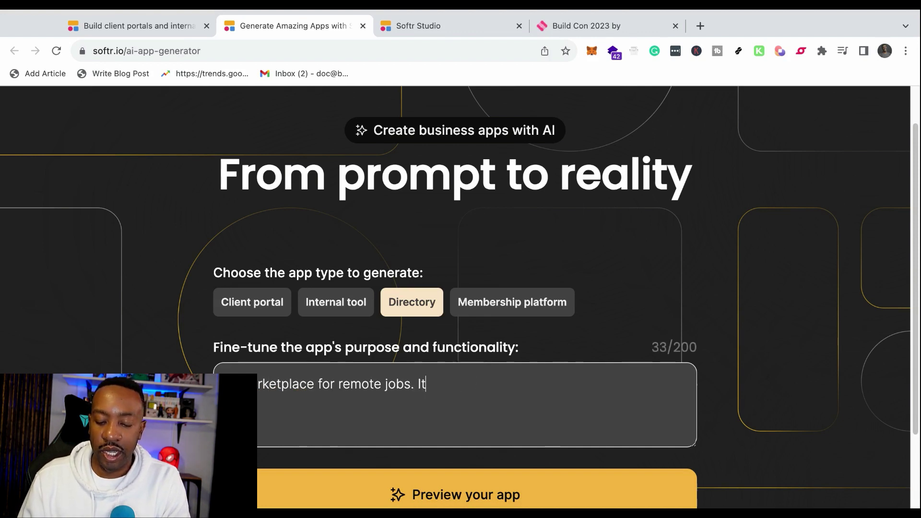
pyautogui.write(' will')
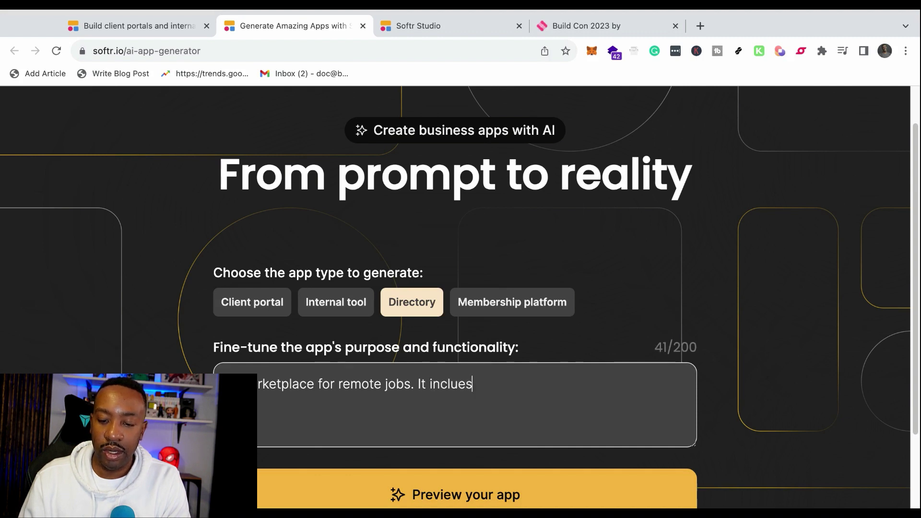
pyautogui.press('BackSpace')
pyautogui.press('BackSpace')
pyautogui.write('desnew jobs')
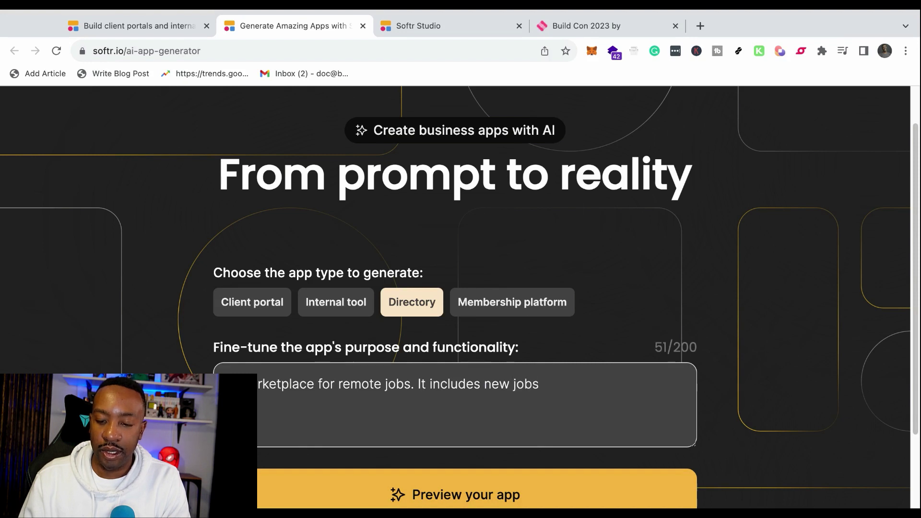
pyautogui.press('BackSpace')
pyautogui.write(' posoti')
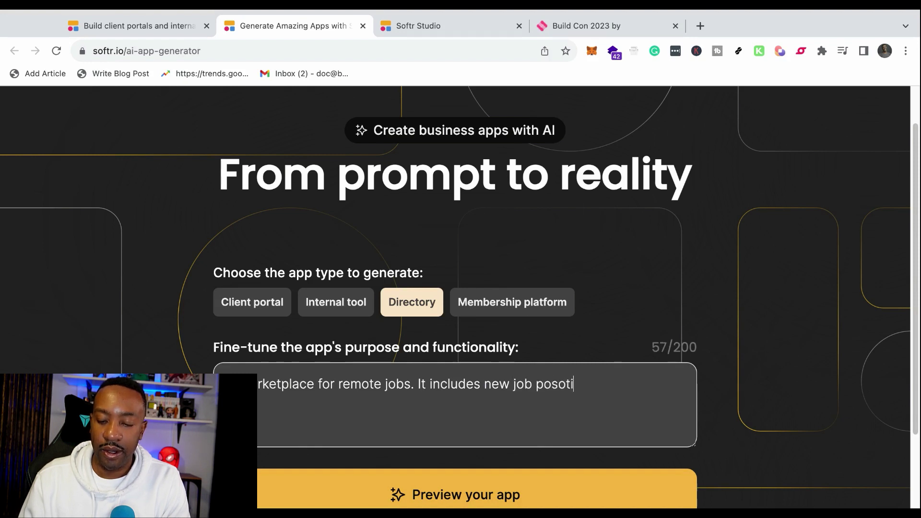
pyautogui.press('BackSpace')
pyautogui.press('BackSpace')
pyautogui.press('BackSpace')
pyautogui.write('tings and a')
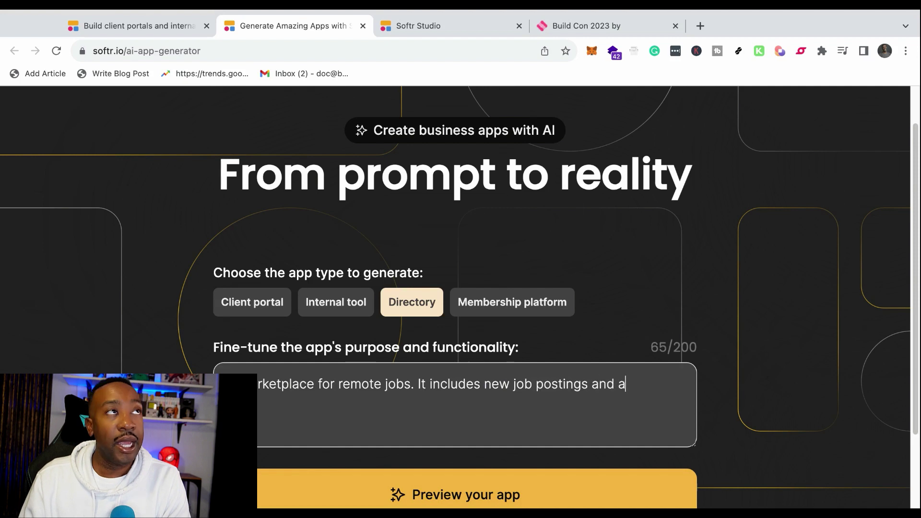
pyautogui.press('BackSpace')
pyautogui.press('BackSpace')
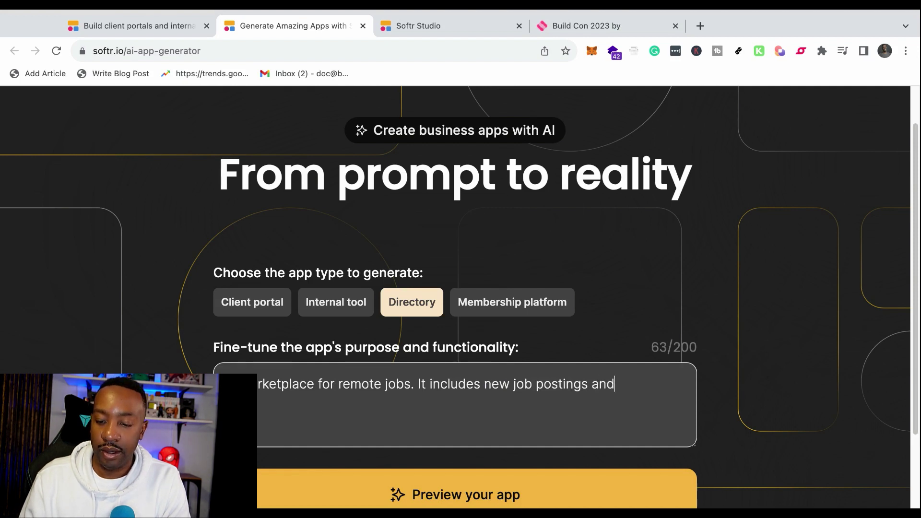
pyautogui.write('can su')
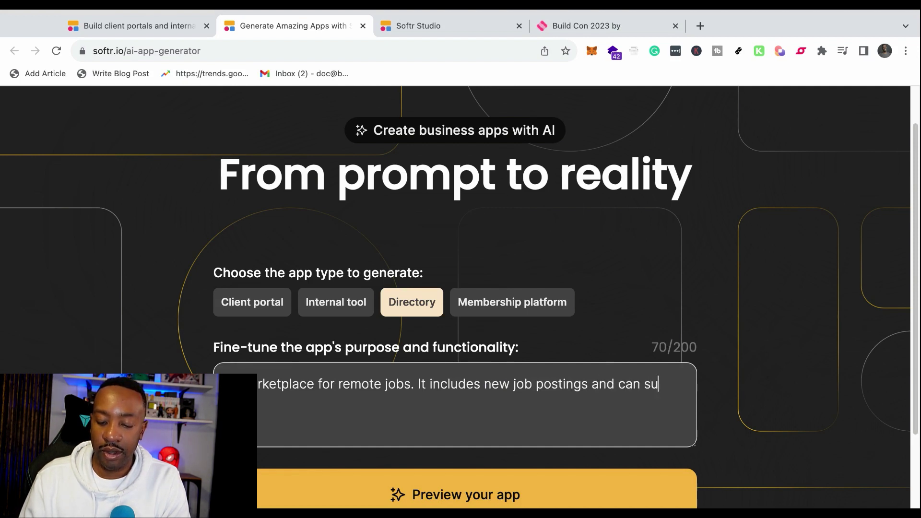
pyautogui.write('bmit new')
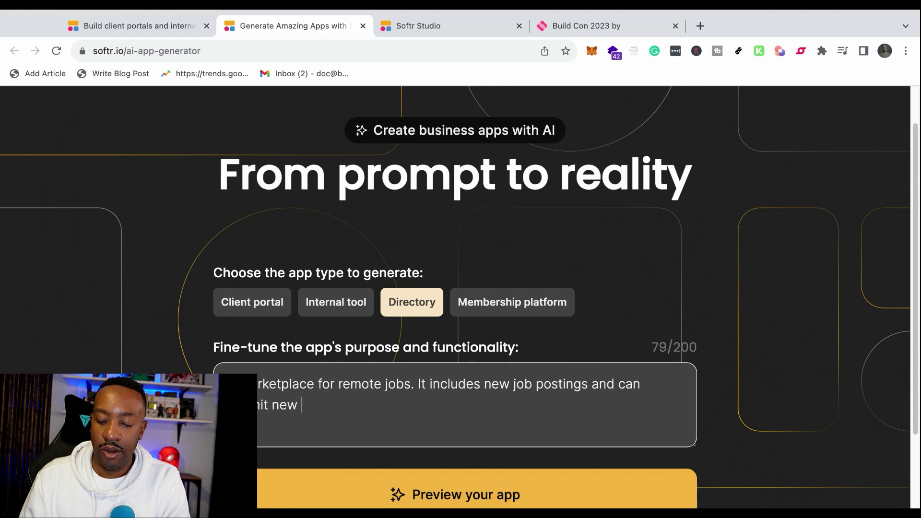
pyautogui.write('jobs')
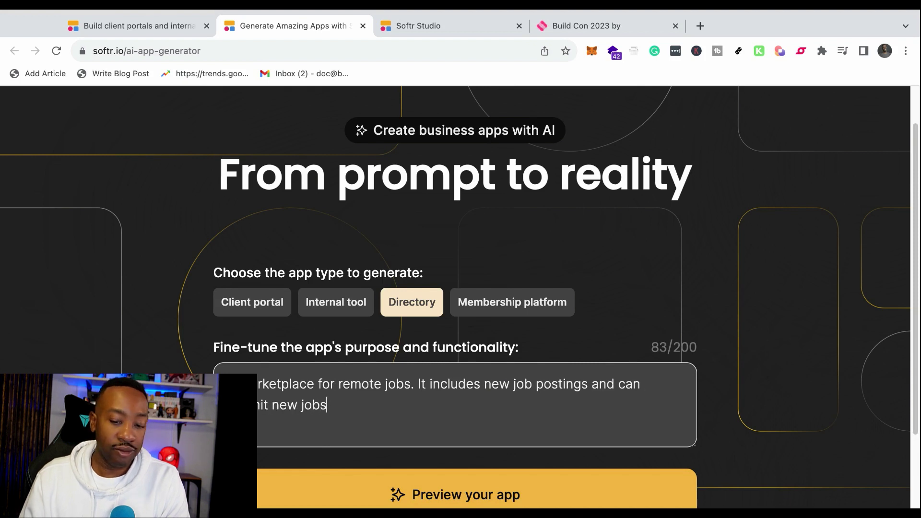
pyautogui.write('.')
pyautogui.scroll(-1, 450, 346)
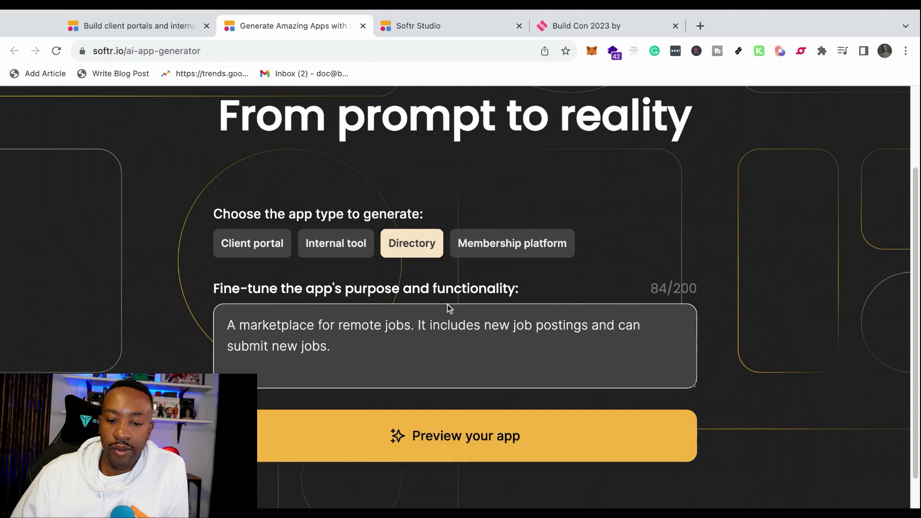
# Preview JobScope, try the Retro and Creative themes, then choose Professional with dark green accent.
pyautogui.click(458, 437)
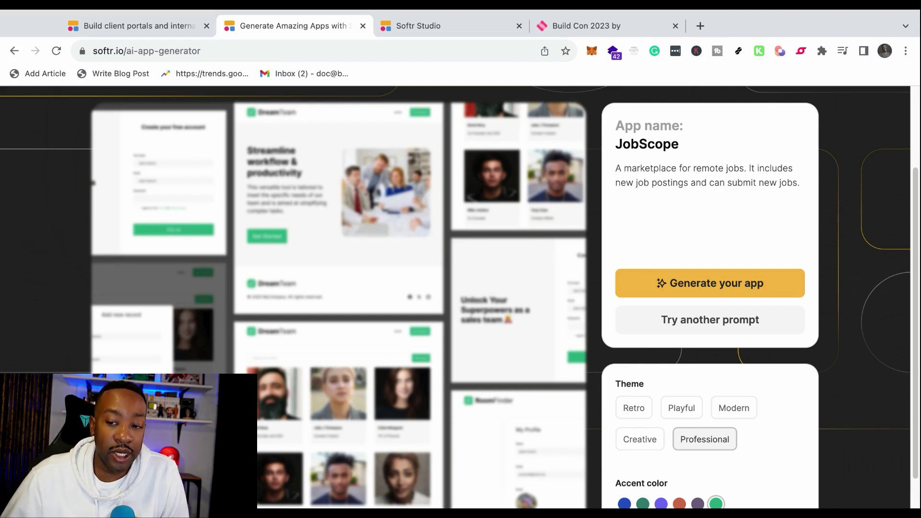
pyautogui.scroll(-1, 647, 217)
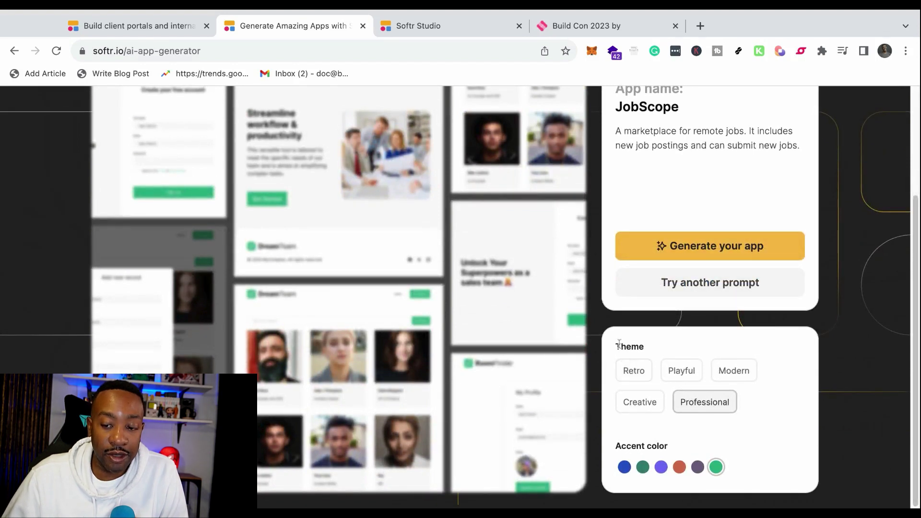
pyautogui.click(630, 377)
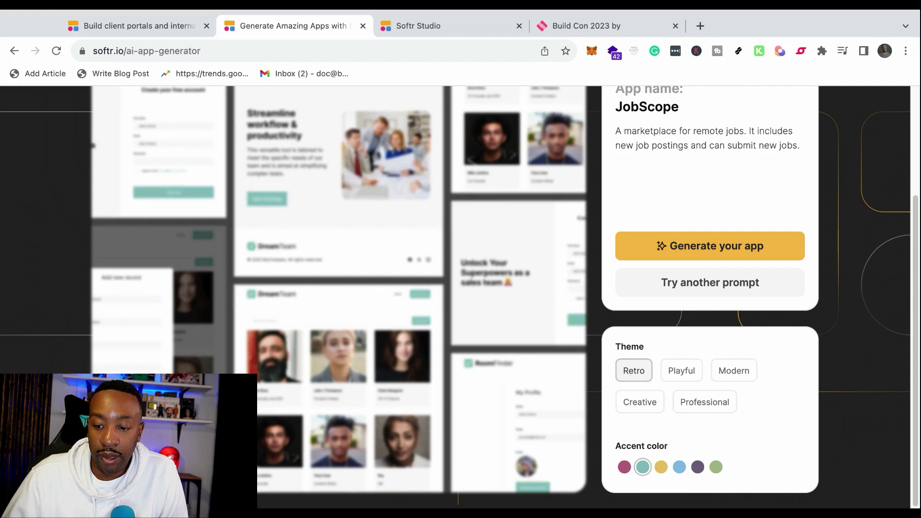
pyautogui.click(639, 402)
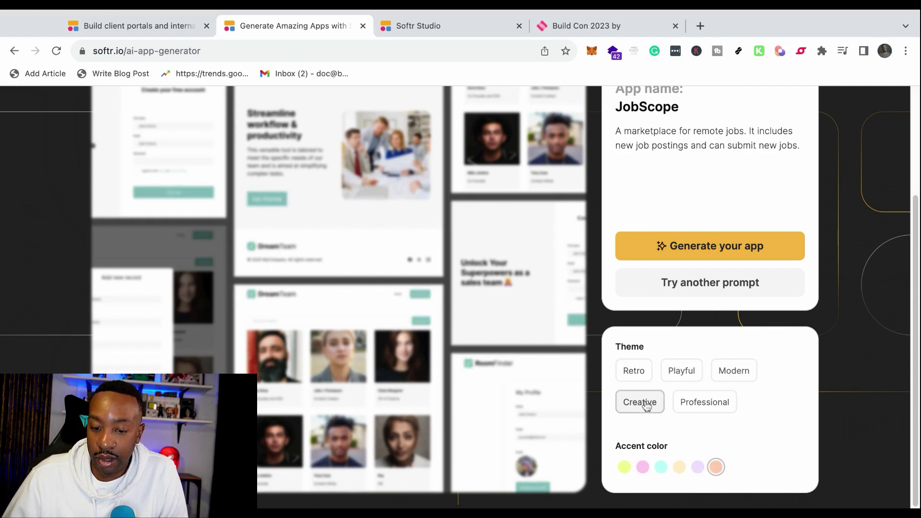
pyautogui.click(694, 402)
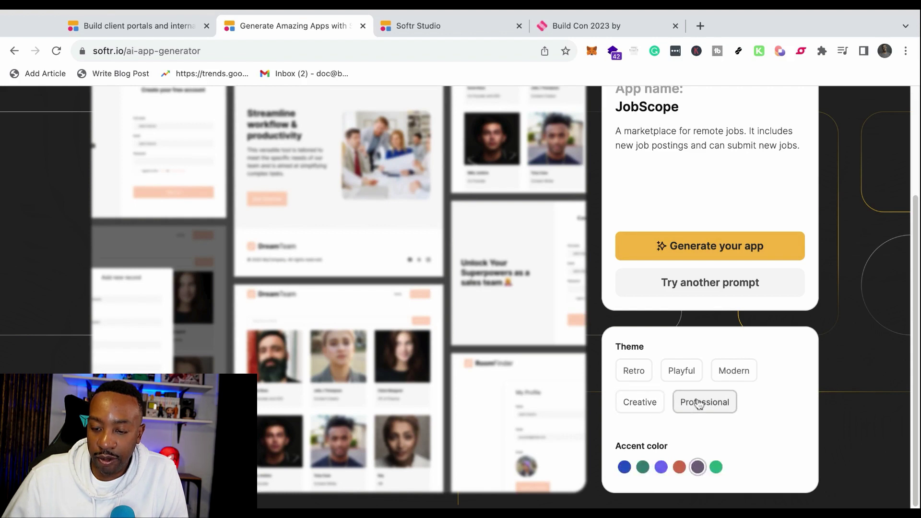
pyautogui.click(715, 466)
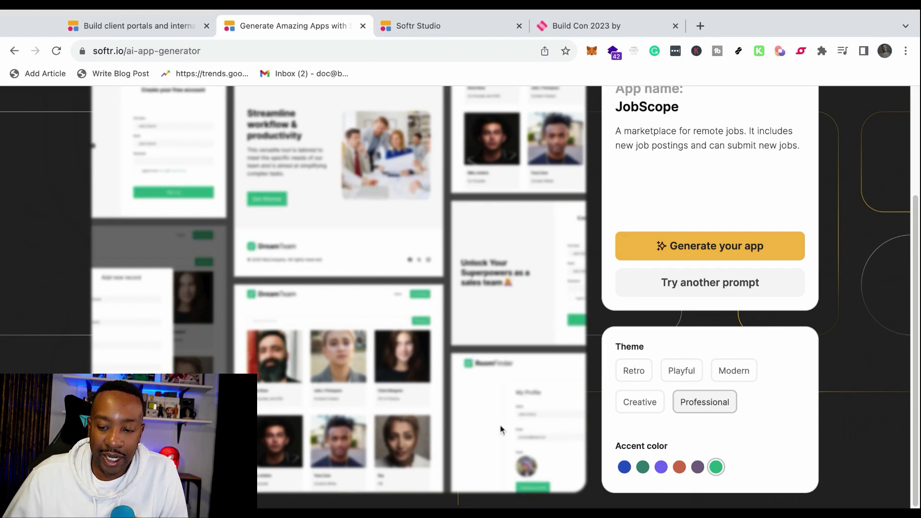
pyautogui.click(643, 467)
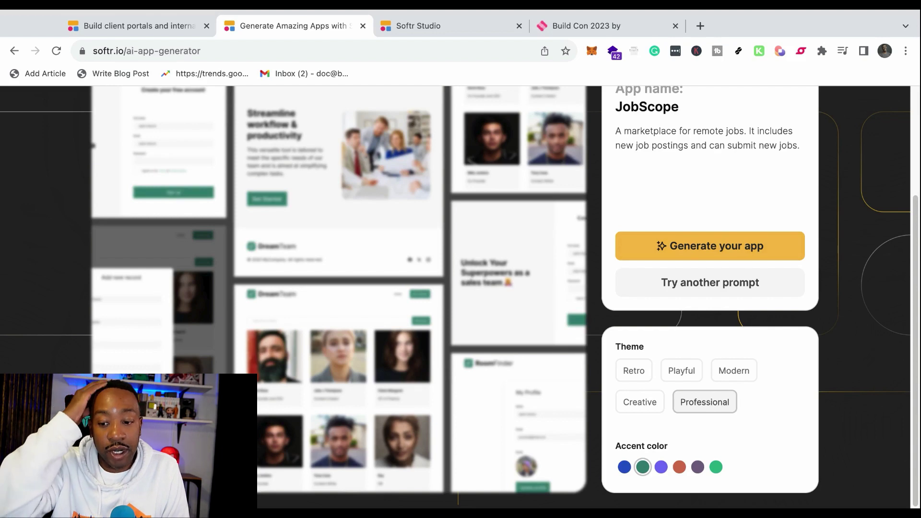
pyautogui.scroll(2, 712, 378)
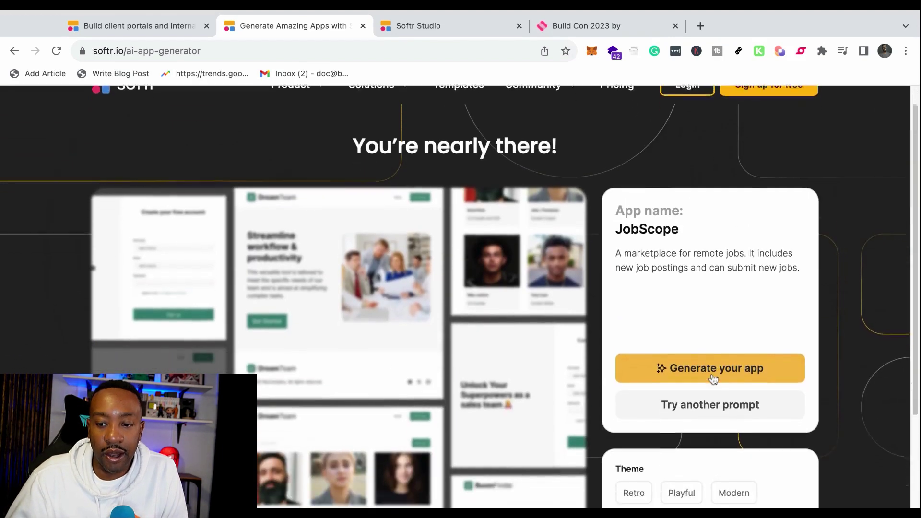
pyautogui.scroll(-1, 713, 378)
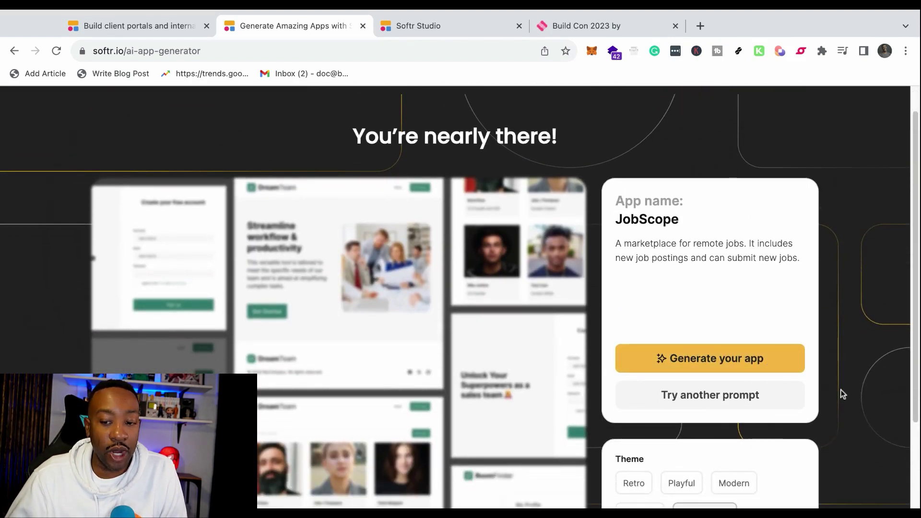
pyautogui.scroll(-2, 840, 390)
pyautogui.scroll(-1, 840, 390)
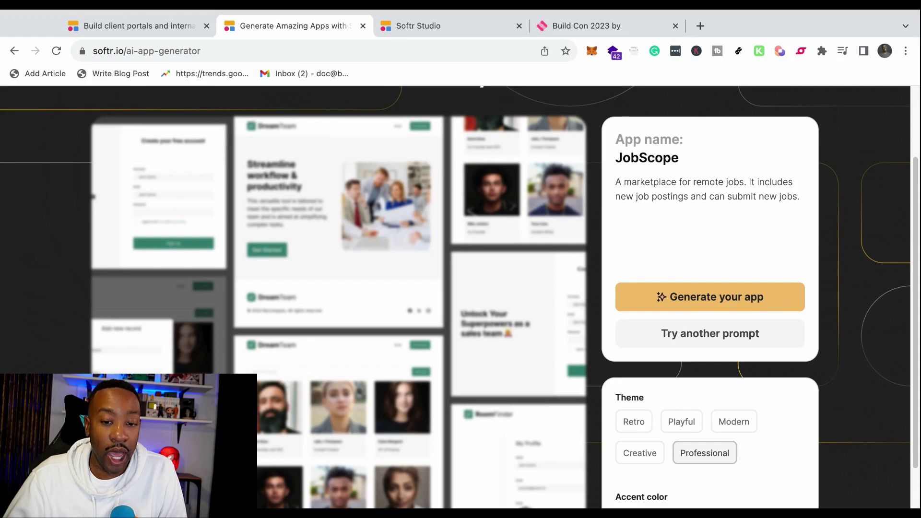
# Build the full JobScope app from the preview and open the finished result.
pyautogui.click(709, 296)
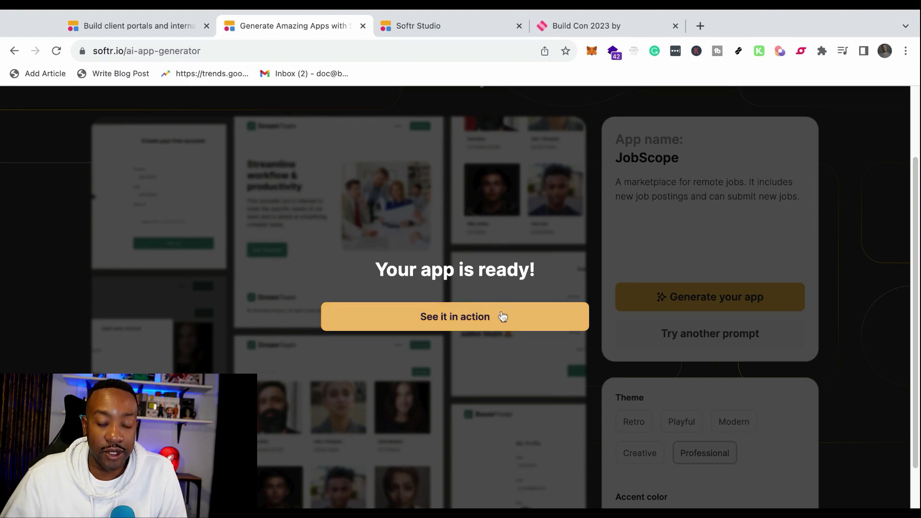
pyautogui.click(502, 317)
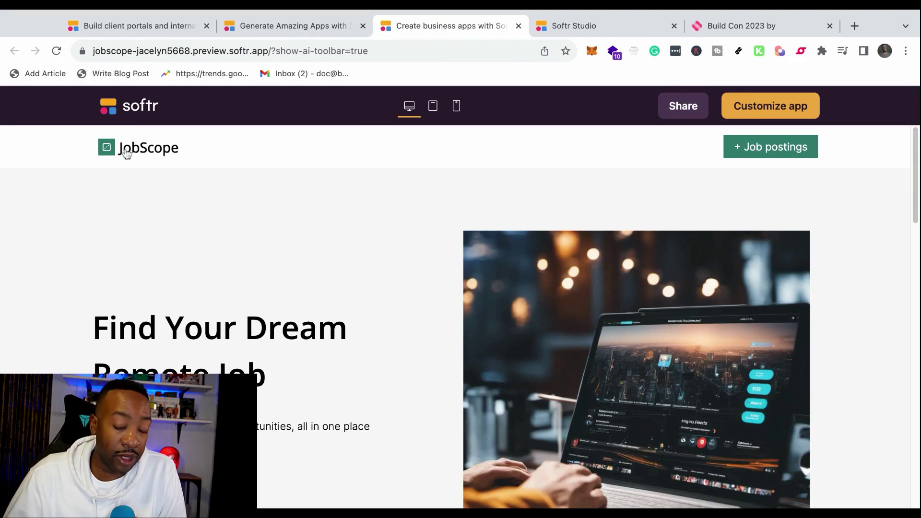
# View the + Job postings form, then return to the JobScope home page job cards.
pyautogui.click(740, 151)
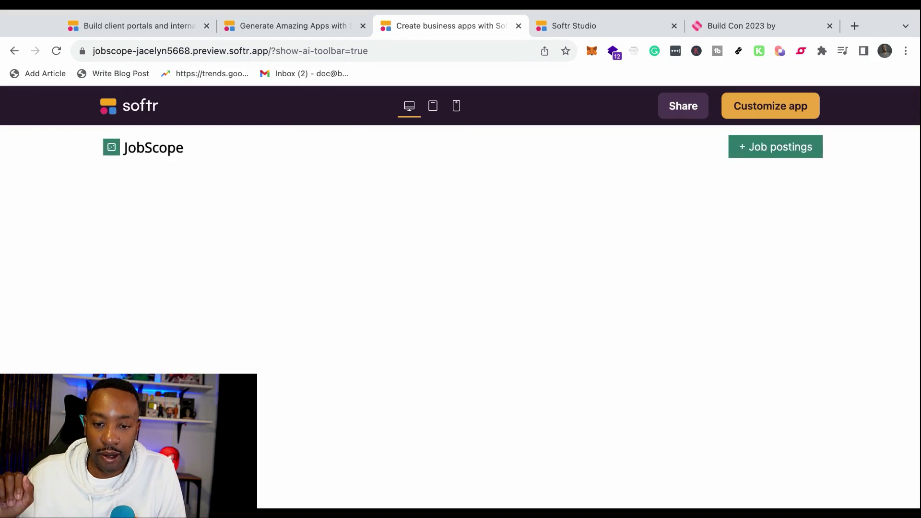
pyautogui.scroll(-5, 416, 328)
pyautogui.scroll(2, 415, 328)
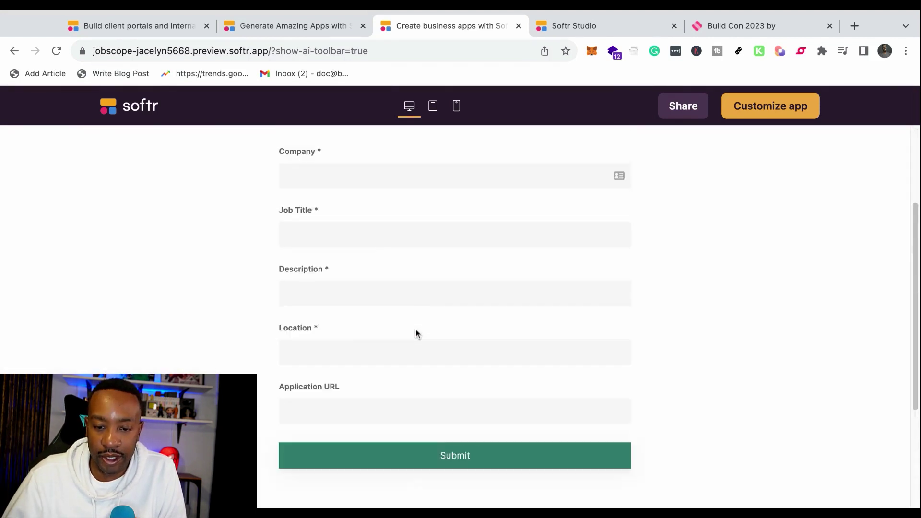
pyautogui.scroll(5, 415, 333)
pyautogui.click(144, 150)
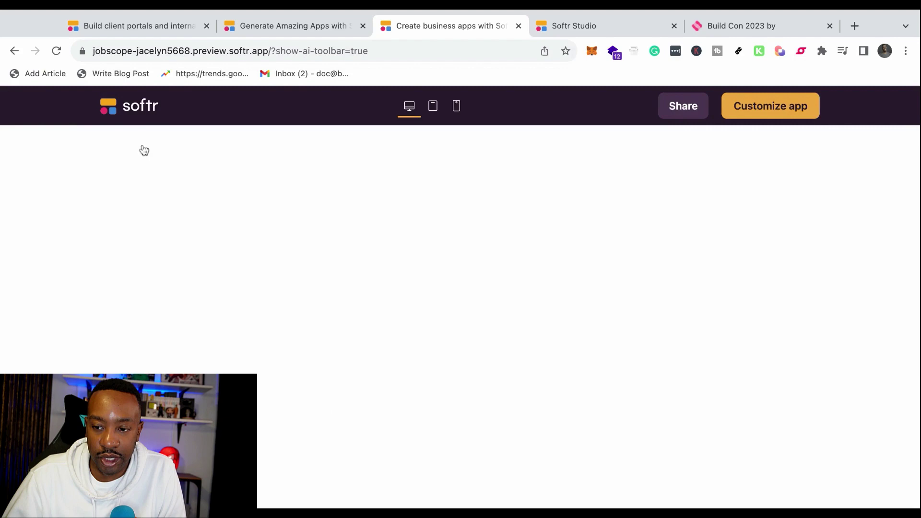
pyautogui.scroll(-3, 227, 266)
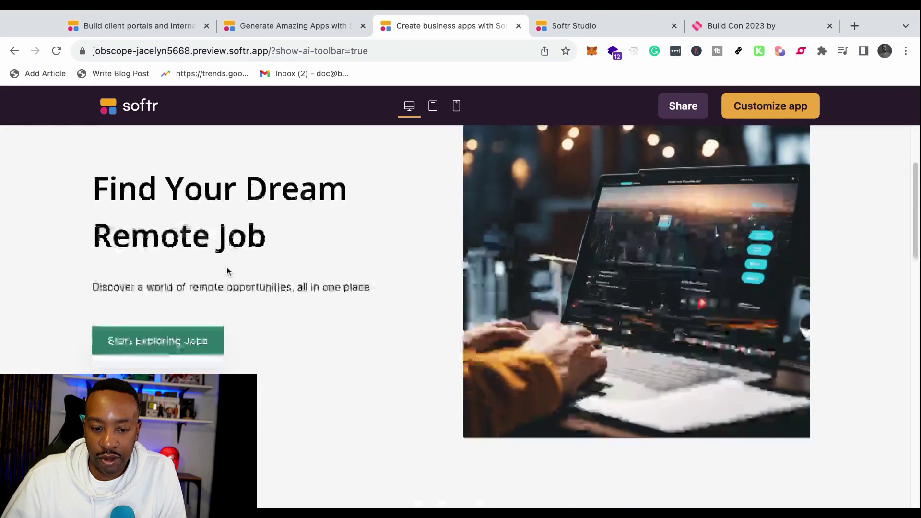
pyautogui.scroll(-8, 226, 265)
pyautogui.scroll(8, 226, 265)
pyautogui.scroll(-3, 229, 354)
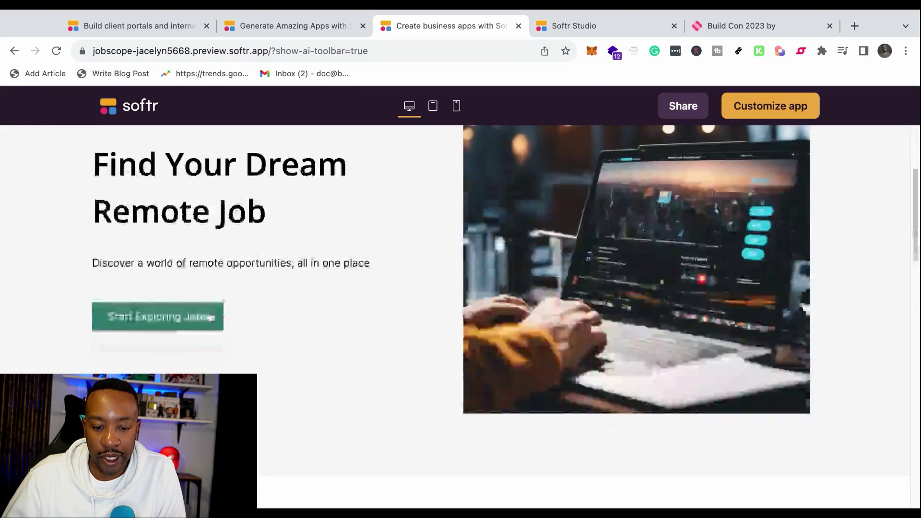
pyautogui.scroll(-6, 217, 324)
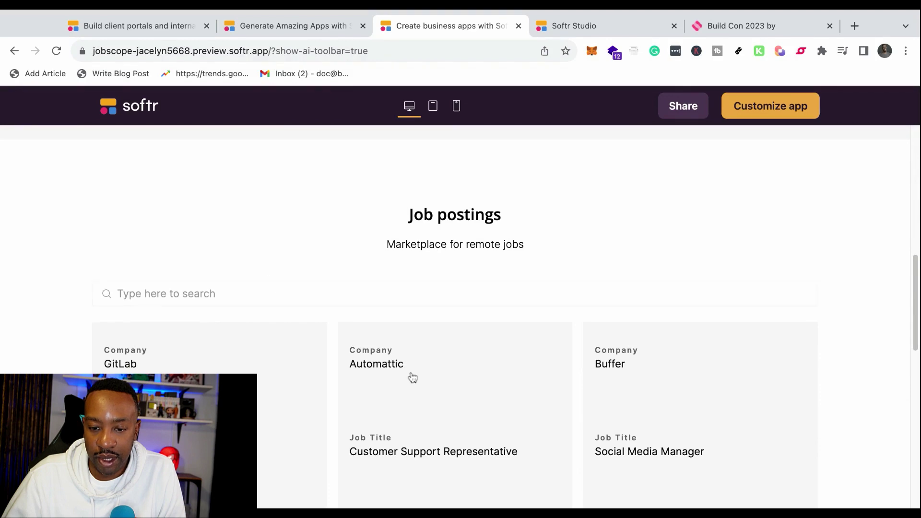
pyautogui.scroll(-10, 412, 377)
pyautogui.scroll(10, 413, 376)
pyautogui.scroll(-2, 413, 377)
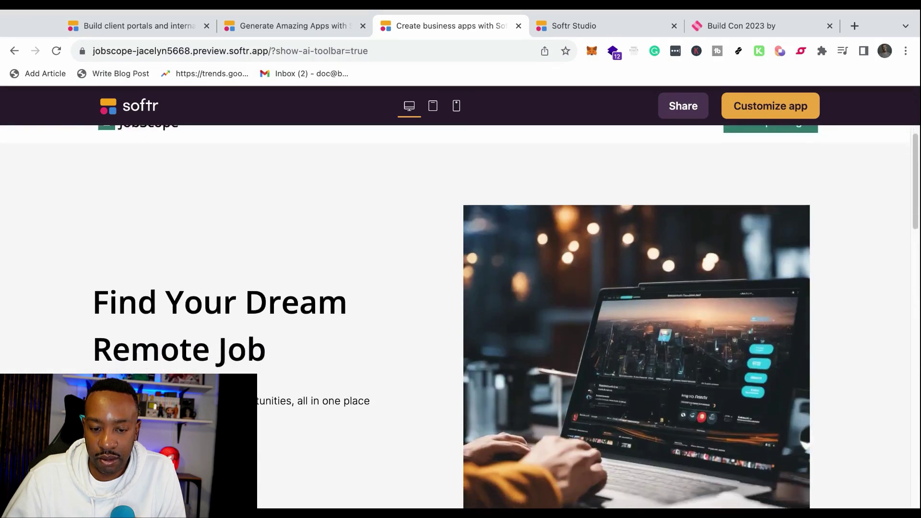
pyautogui.scroll(-5, 412, 377)
pyautogui.scroll(-2, 412, 377)
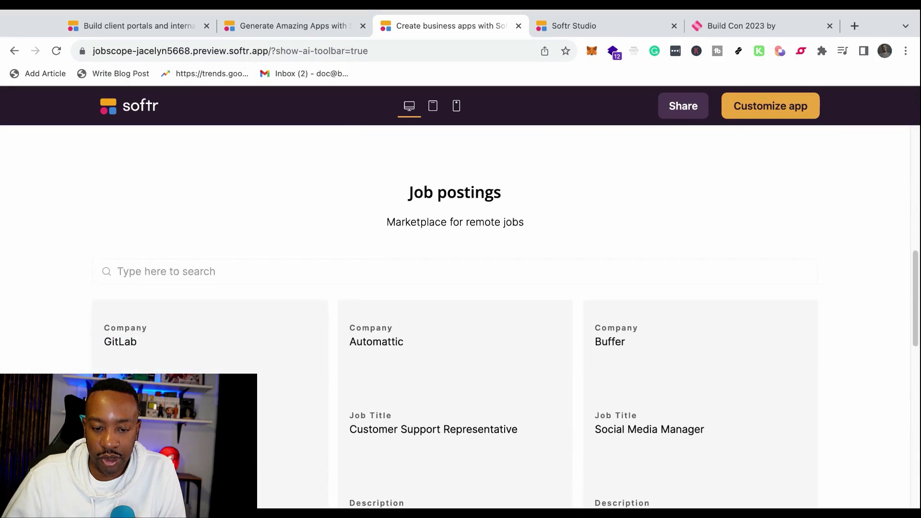
pyautogui.scroll(5, 368, 320)
pyautogui.scroll(-5, 367, 320)
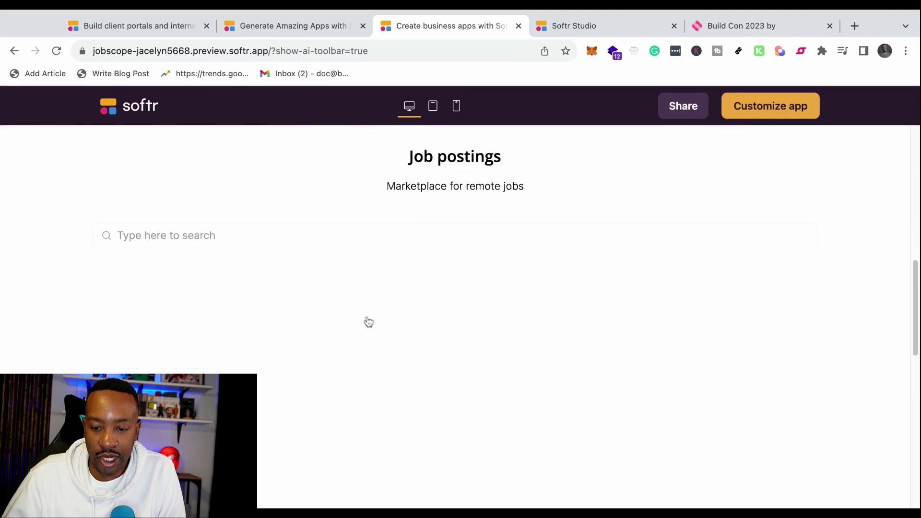
pyautogui.scroll(-1, 511, 317)
pyautogui.scroll(-5, 511, 317)
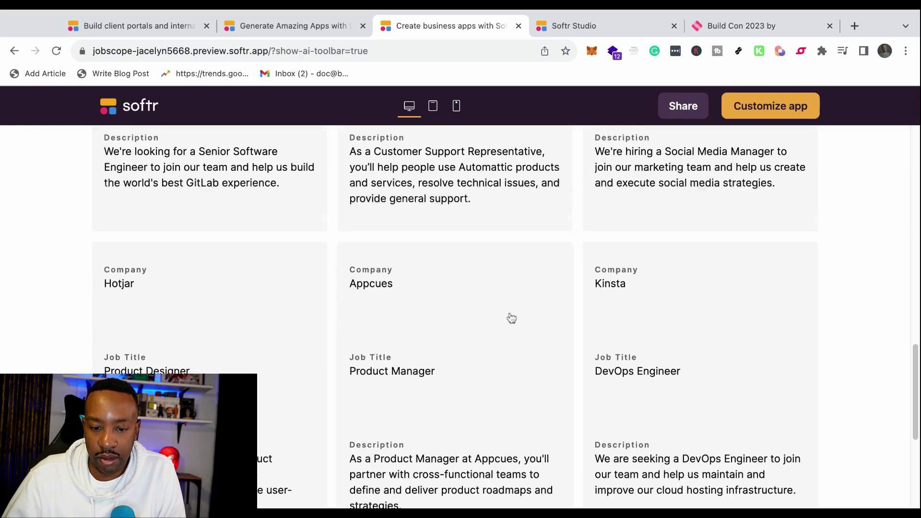
pyautogui.scroll(-1, 512, 317)
pyautogui.scroll(15, 512, 317)
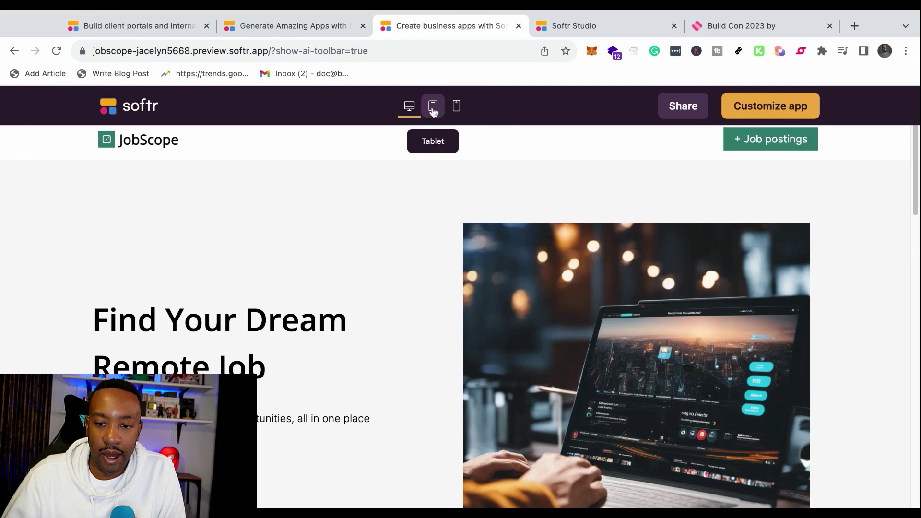
# Switch the JobScope preview to the Mobile layout.
pyautogui.click(456, 106)
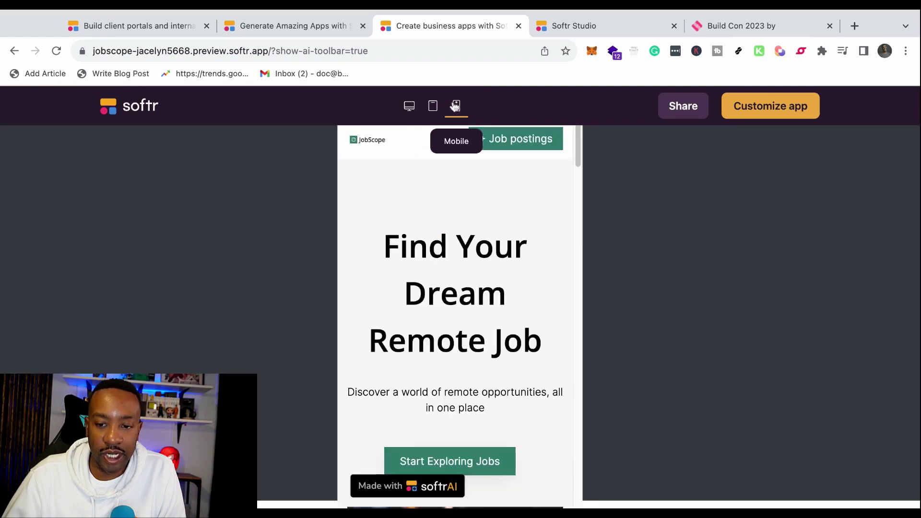
pyautogui.scroll(-5, 376, 243)
pyautogui.scroll(-5, 377, 242)
pyautogui.scroll(-3, 376, 242)
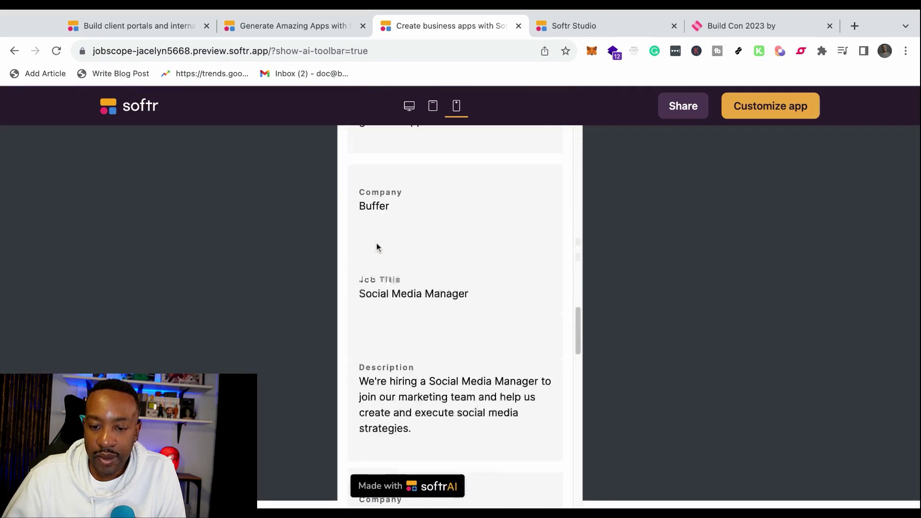
pyautogui.scroll(15, 376, 242)
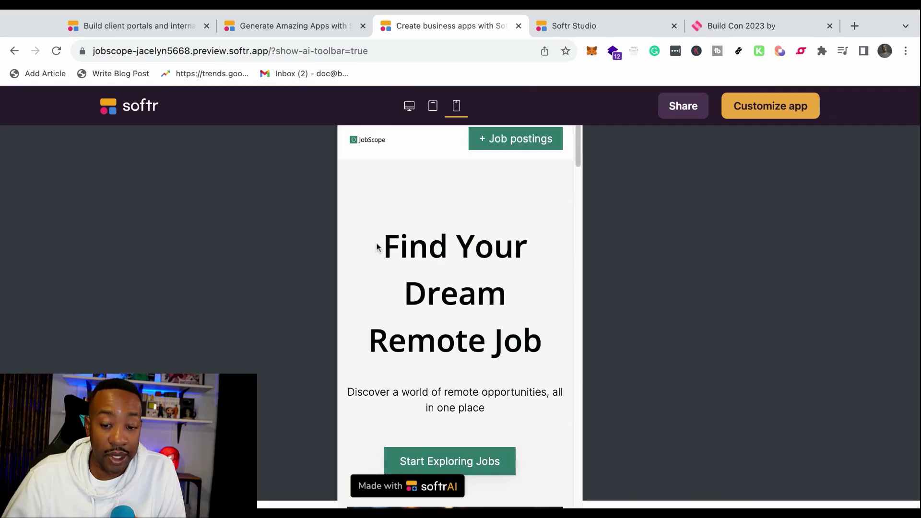
# Open JobScope in Studio and select the home page's job postings list block.
pyautogui.click(757, 106)
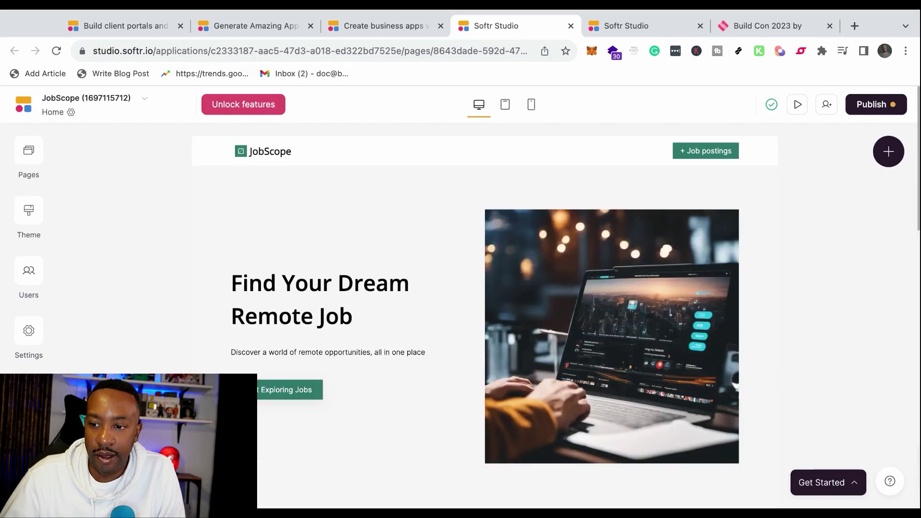
pyautogui.scroll(-10, 454, 290)
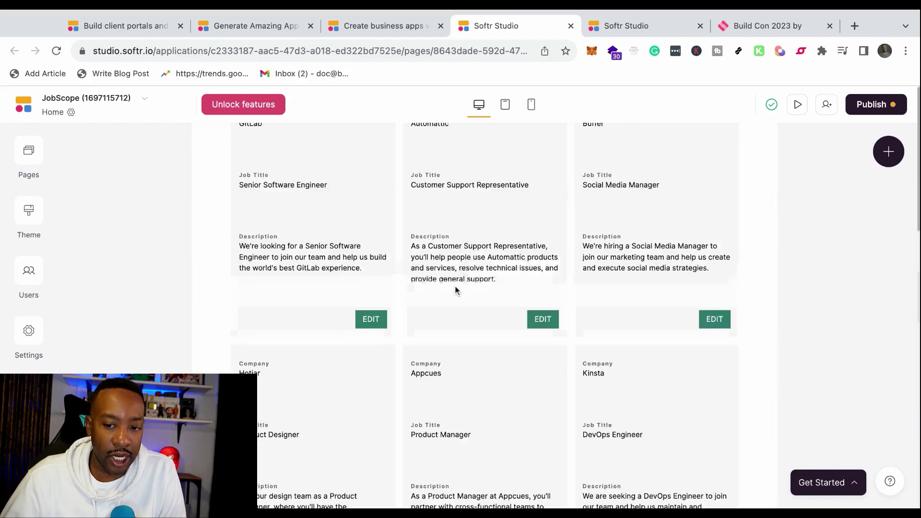
pyautogui.scroll(-5, 454, 291)
pyautogui.scroll(2, 455, 291)
pyautogui.scroll(10, 455, 291)
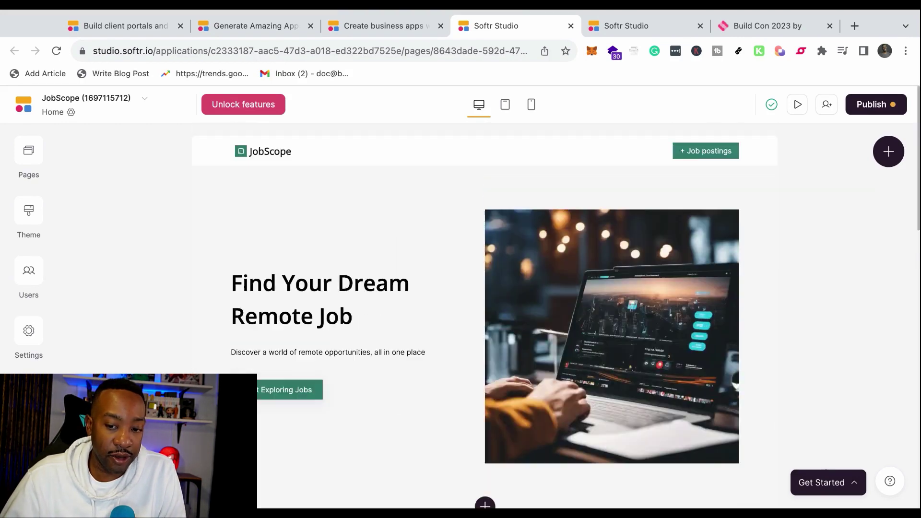
pyautogui.scroll(-10, 464, 353)
pyautogui.scroll(-5, 464, 352)
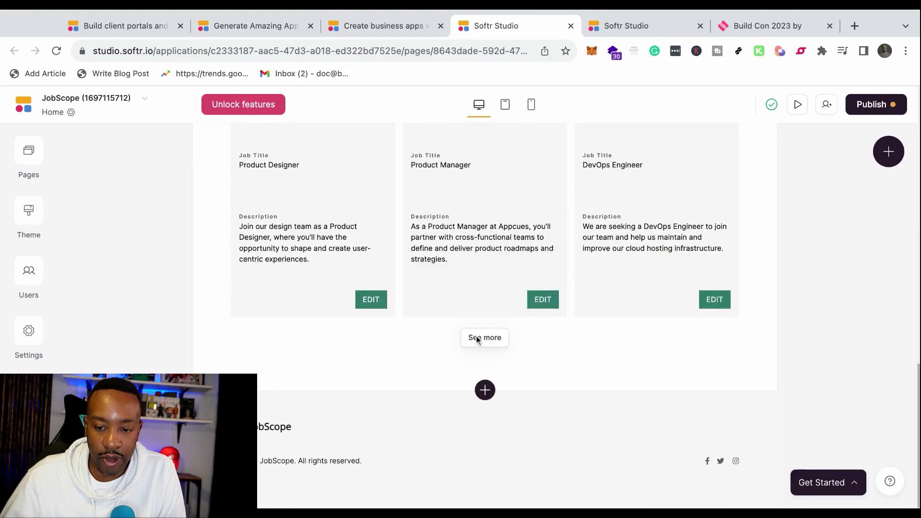
pyautogui.click(476, 338)
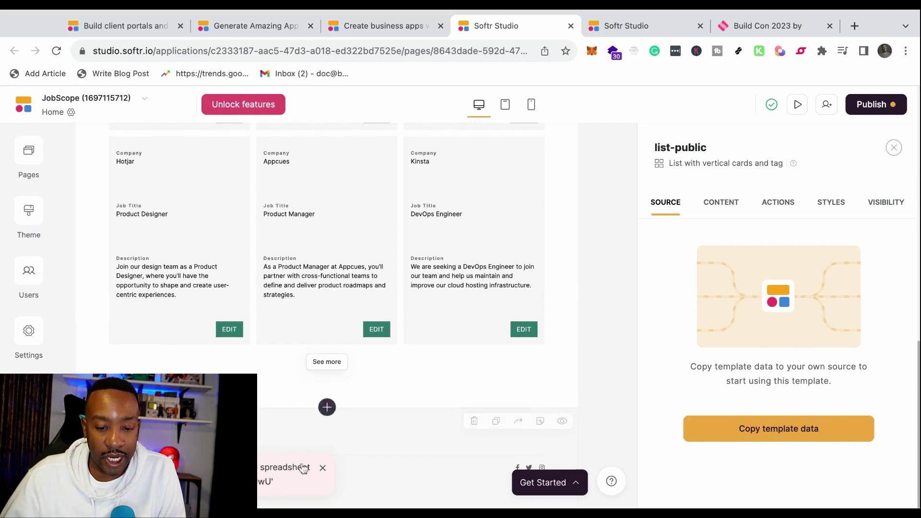
# Dismiss the spreadsheet notification and select the hero block to see its settings.
pyautogui.click(322, 467)
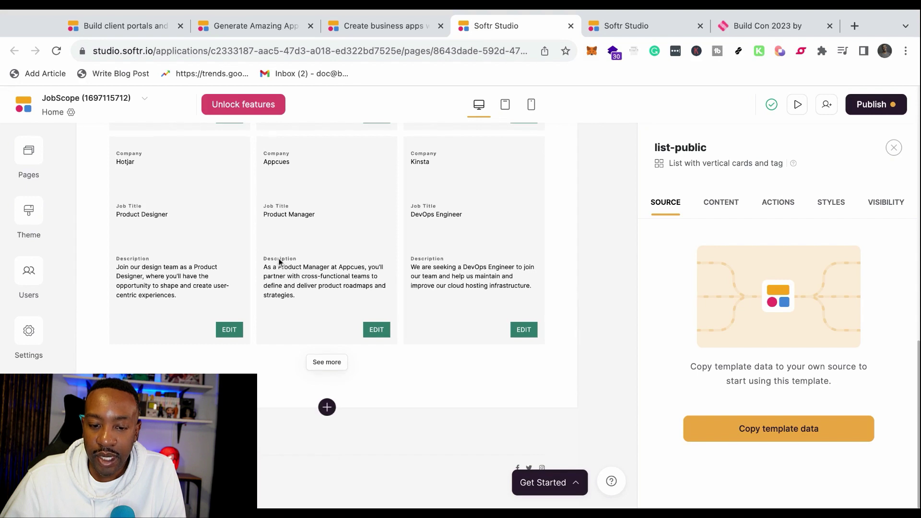
pyautogui.scroll(5, 427, 237)
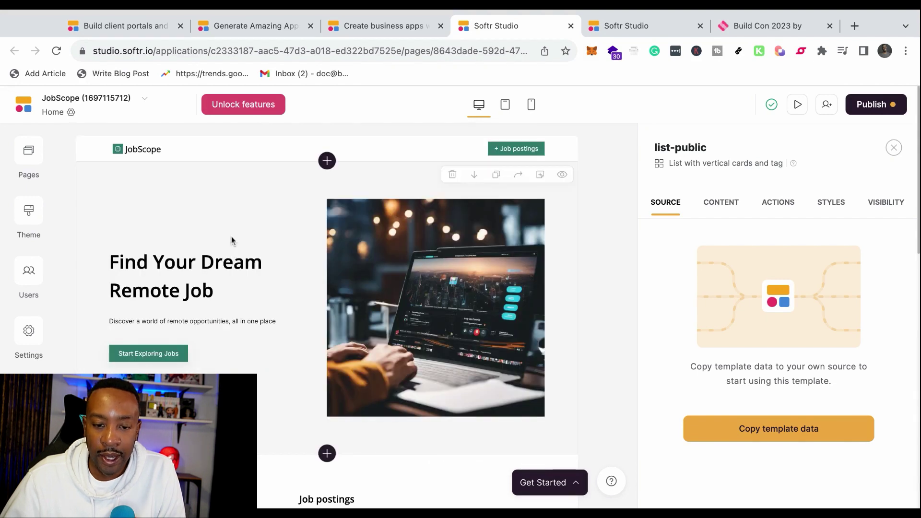
pyautogui.click(232, 239)
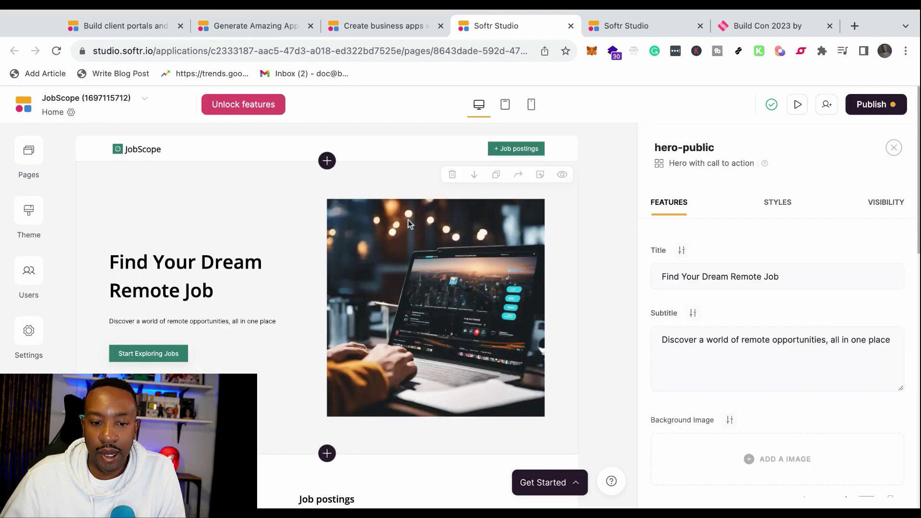
# Visit the Form page, then the Job postings details page, via the Pages list.
pyautogui.click(29, 154)
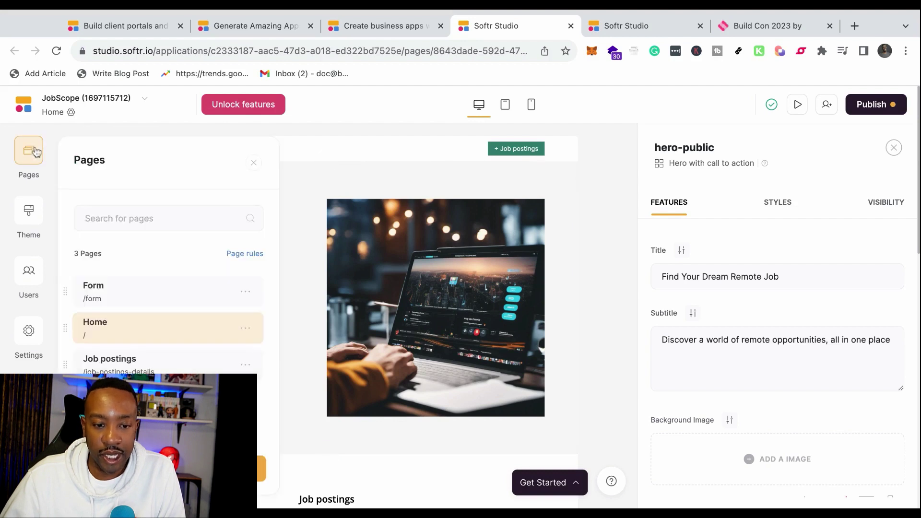
pyautogui.click(110, 292)
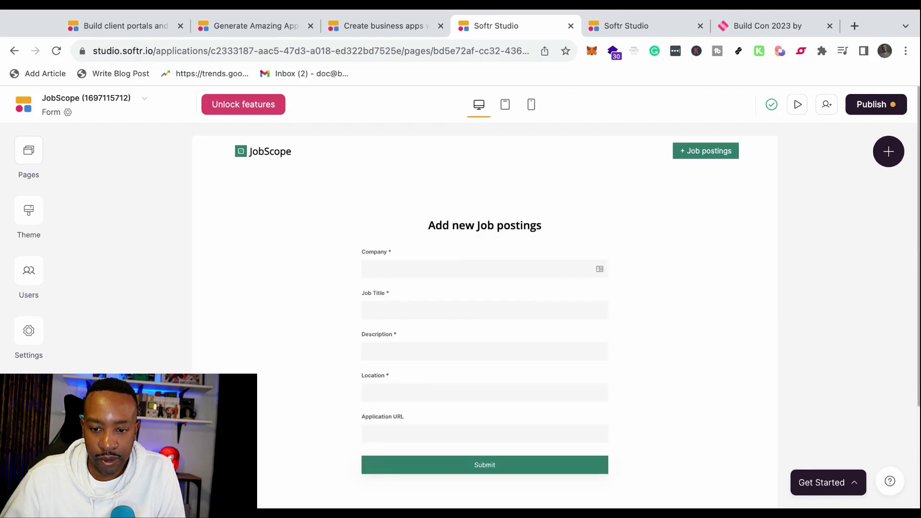
pyautogui.click(29, 151)
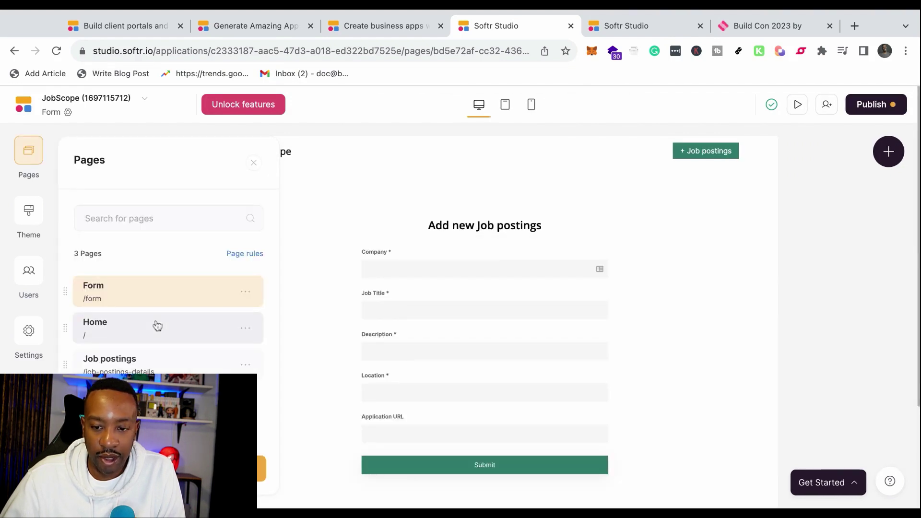
pyautogui.moveTo(144, 363)
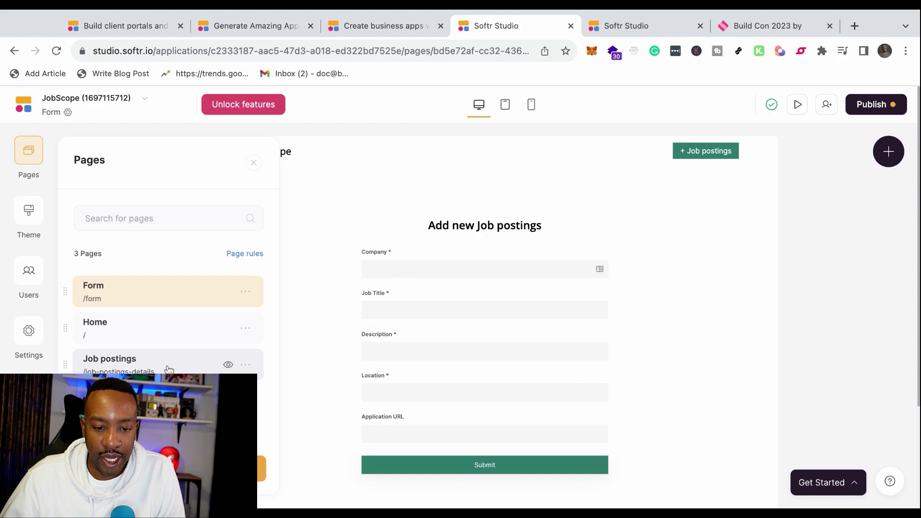
pyautogui.click(168, 365)
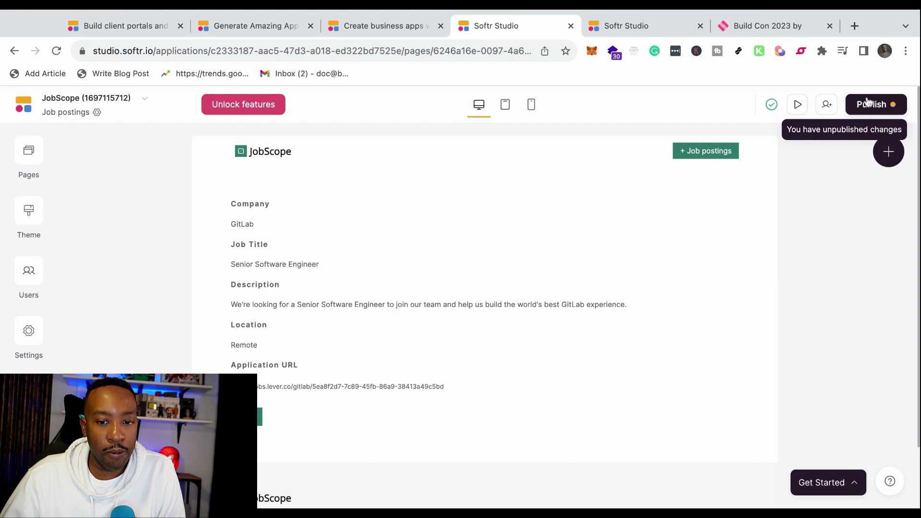
# Show the JobScope preview in Desktop layout, glance at the generator tab, then return.
pyautogui.click(388, 26)
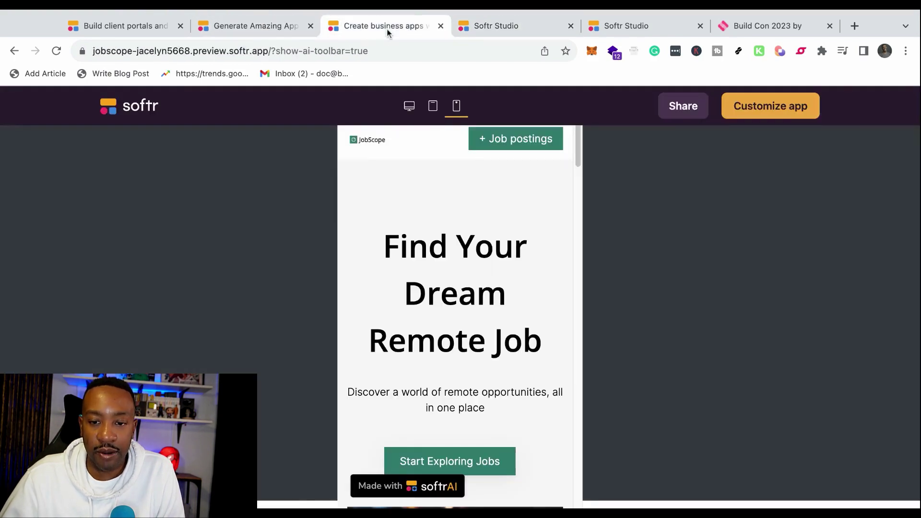
pyautogui.click(409, 106)
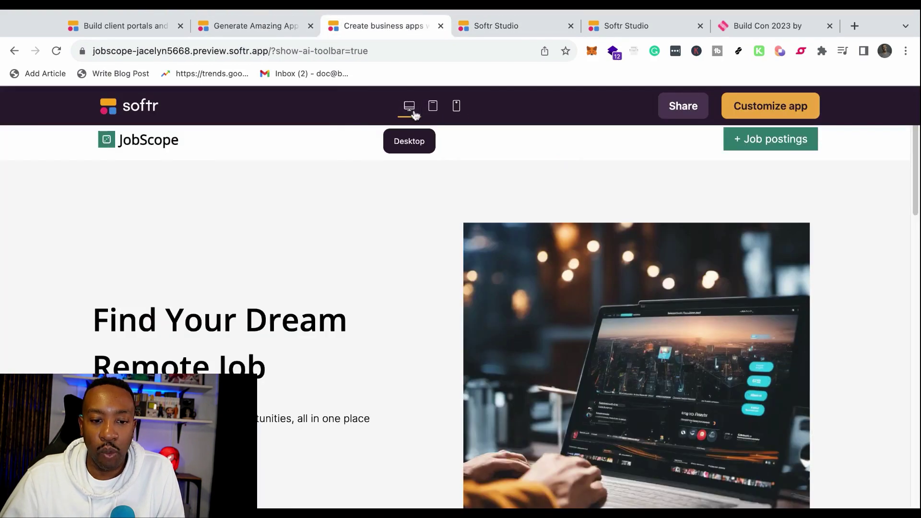
pyautogui.click(267, 26)
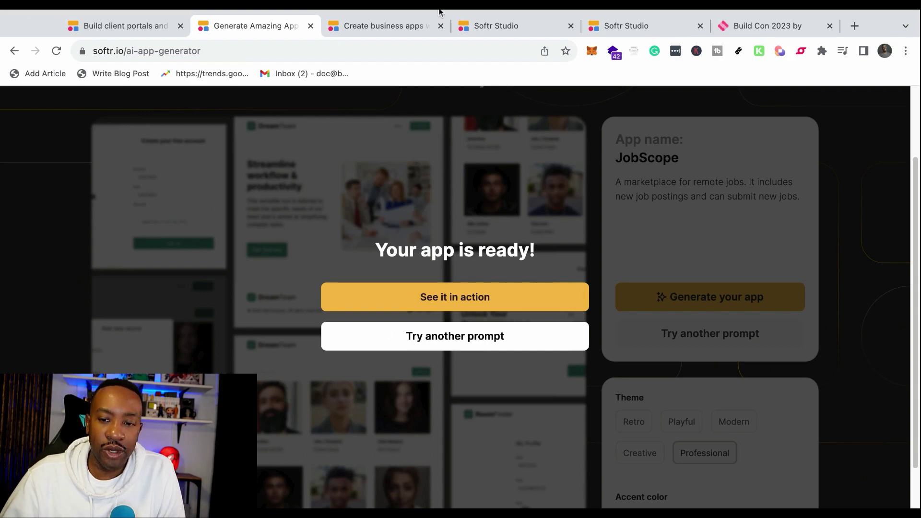
pyautogui.click(392, 26)
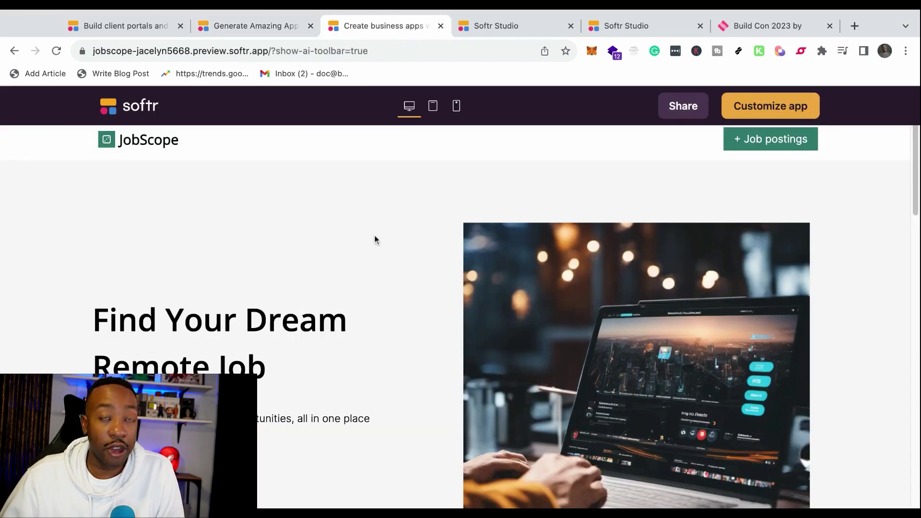
pyautogui.scroll(-5, 375, 240)
pyautogui.scroll(5, 374, 239)
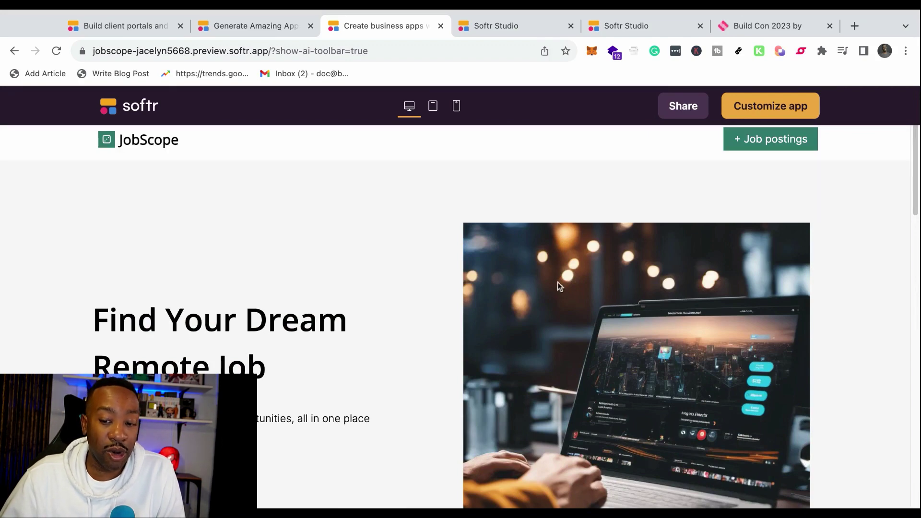
pyautogui.scroll(-3, 558, 281)
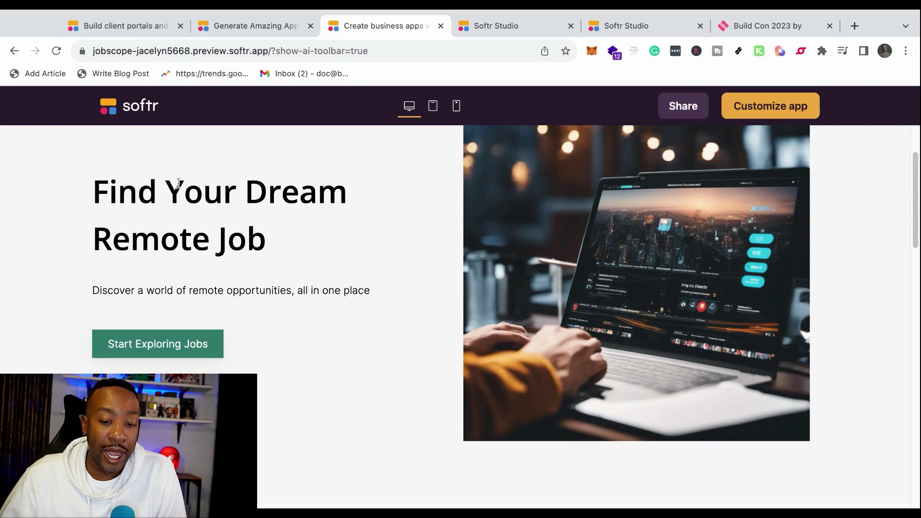
pyautogui.scroll(-5, 370, 318)
pyautogui.scroll(-3, 371, 317)
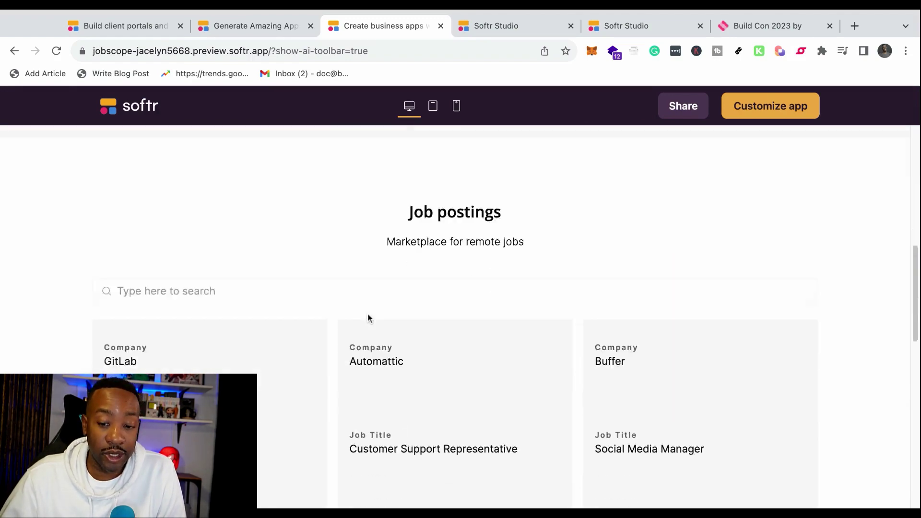
pyautogui.scroll(-4, 367, 312)
pyautogui.scroll(-5, 368, 312)
pyautogui.scroll(-4, 367, 313)
pyautogui.scroll(15, 367, 313)
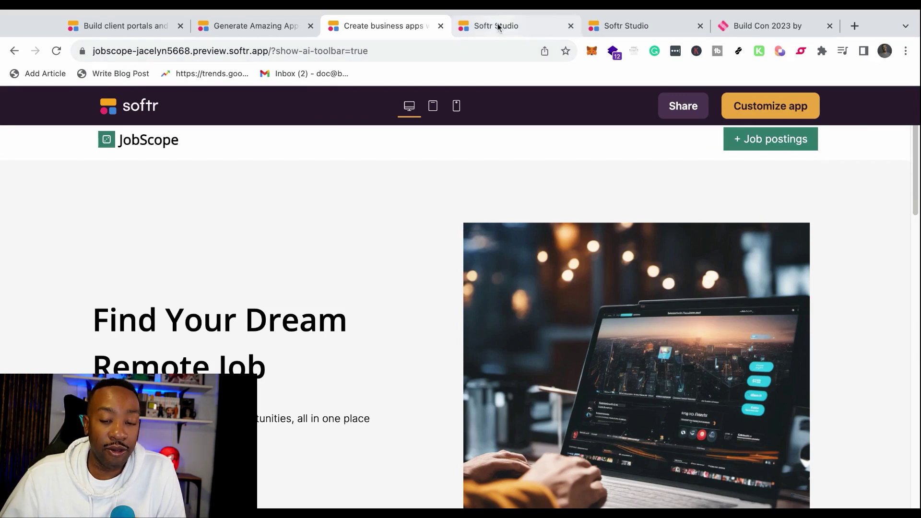
pyautogui.scroll(-8, 409, 352)
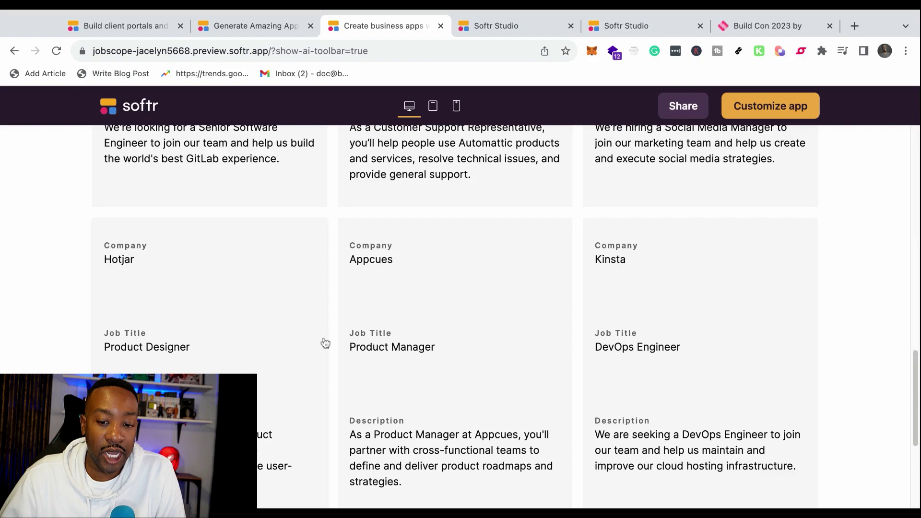
pyautogui.scroll(15, 325, 343)
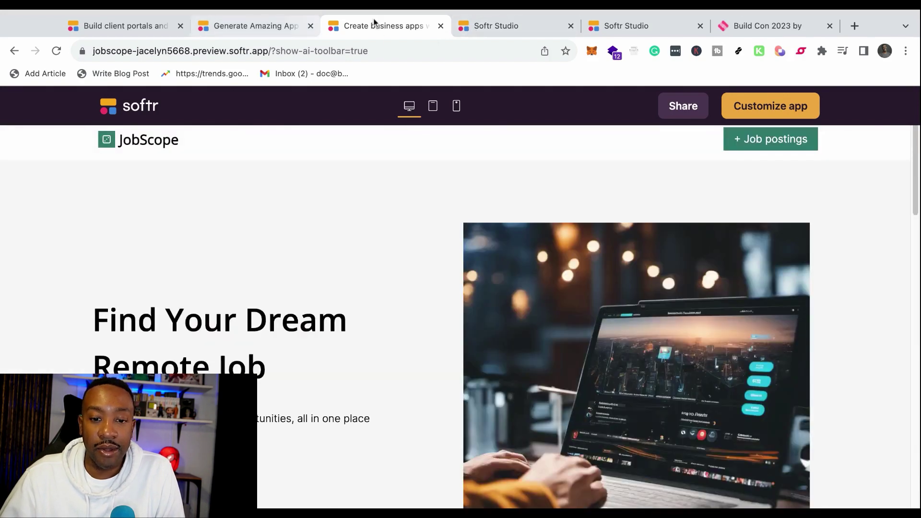
# View the Build Con 2023 summit page, then return to JobScope's app-ready screen.
pyautogui.click(760, 26)
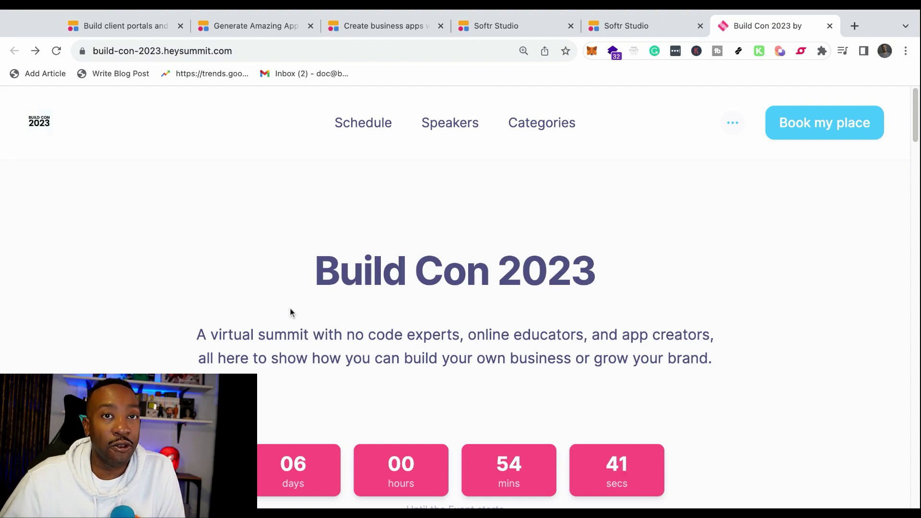
pyautogui.scroll(-4, 329, 307)
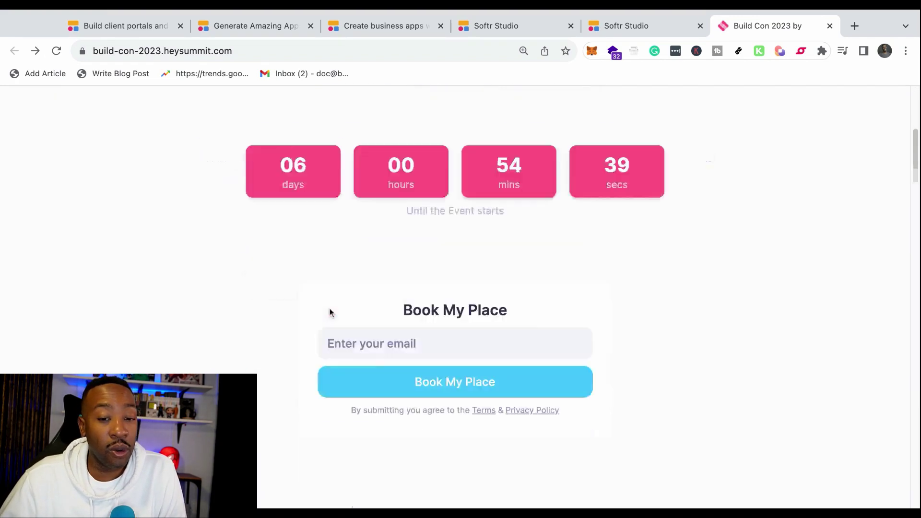
pyautogui.scroll(-5, 329, 307)
pyautogui.scroll(5, 329, 307)
pyautogui.scroll(8, 329, 307)
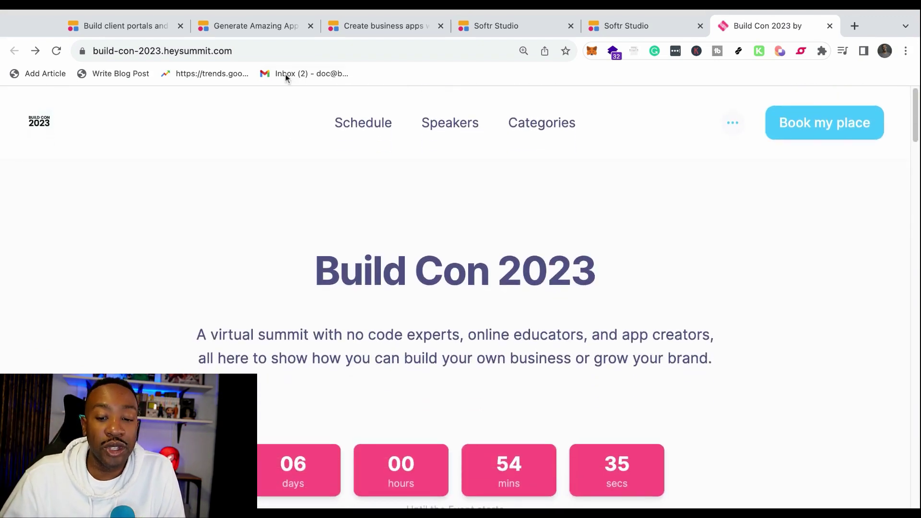
pyautogui.click(256, 26)
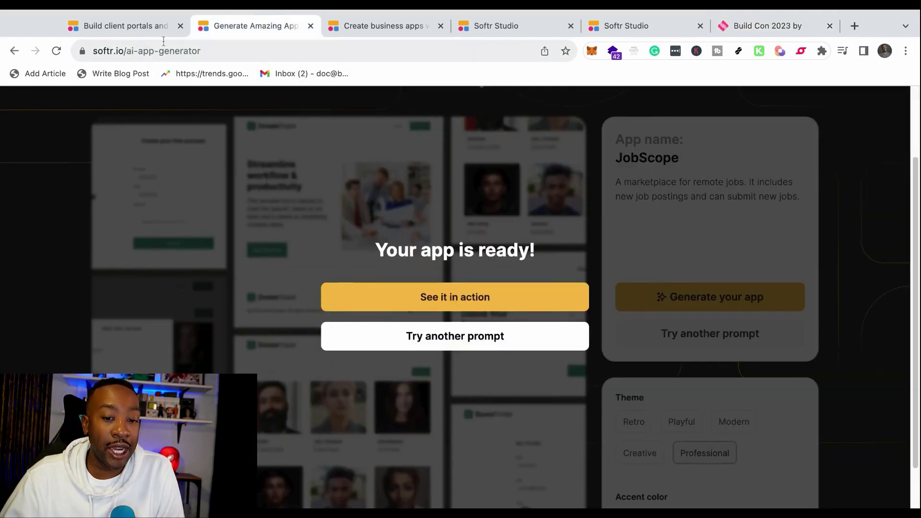
# Launch the AI App Generator from the Softr homepage, then return to JobScope's Job postings editor.
pyautogui.click(137, 28)
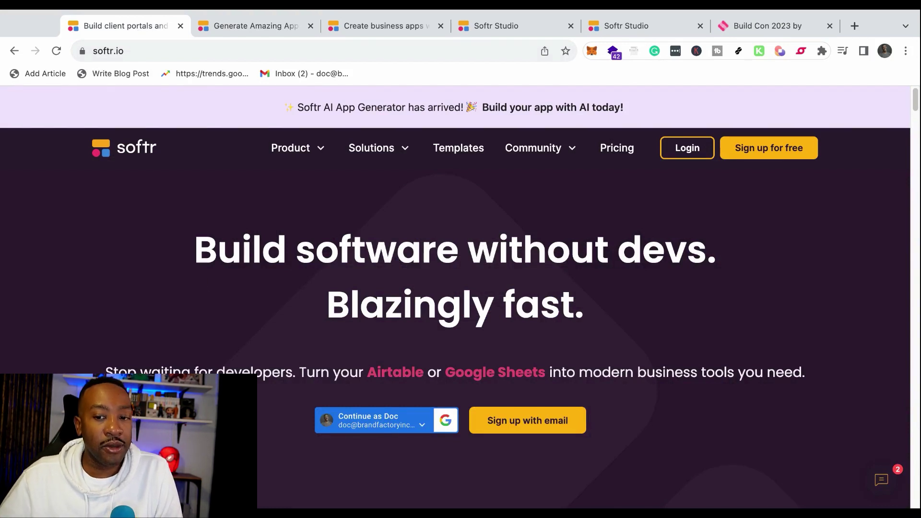
pyautogui.click(447, 110)
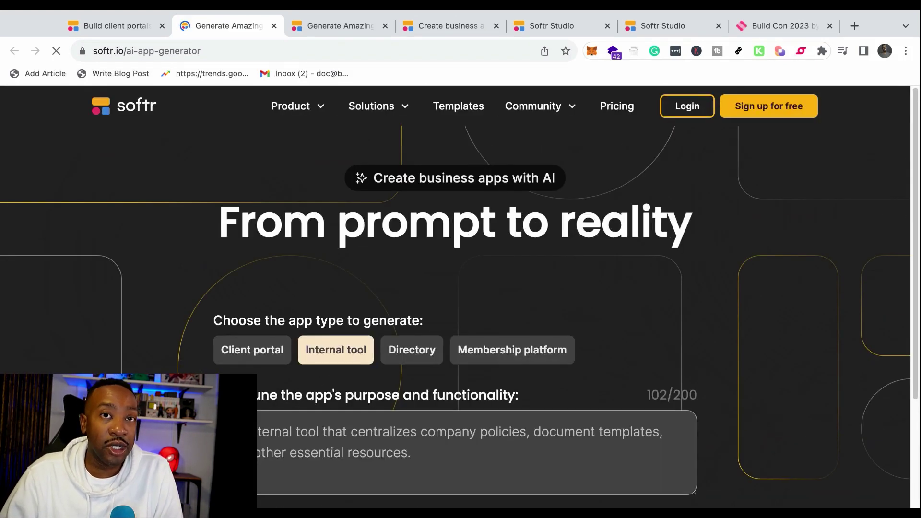
pyautogui.click(334, 25)
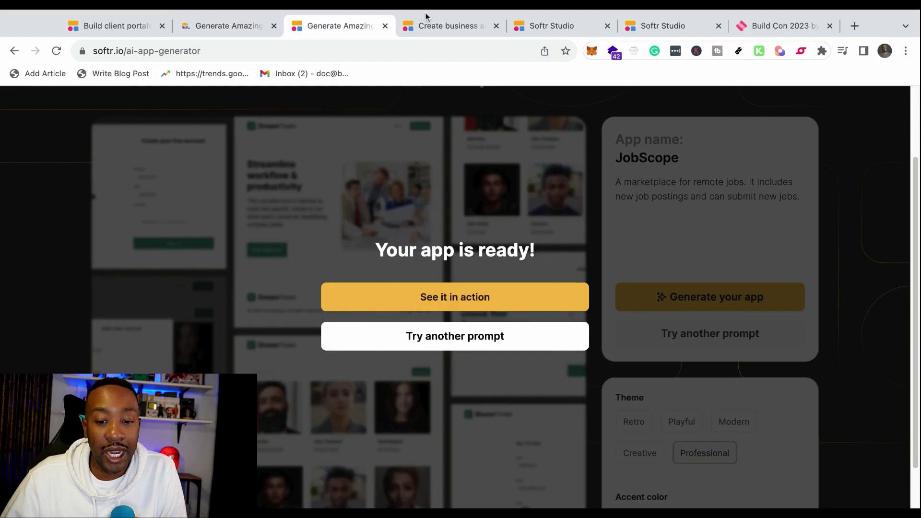
pyautogui.click(435, 26)
pyautogui.click(532, 26)
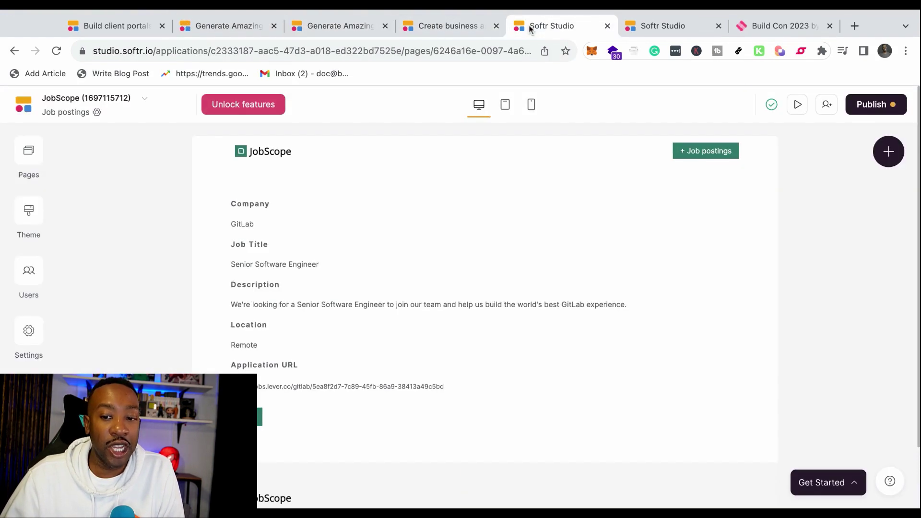